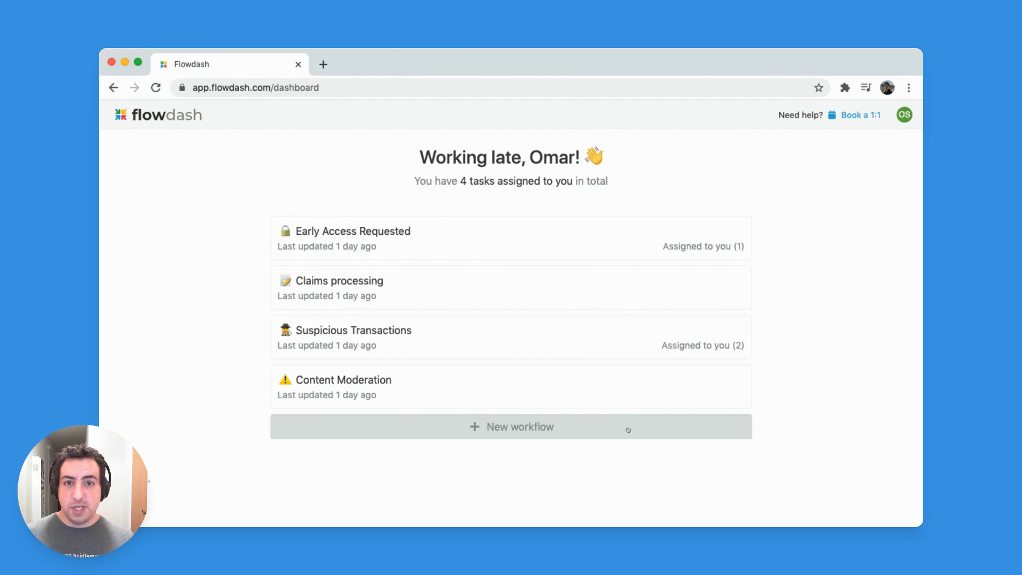
Step: Create a new workflow from scratch named "Customer onboarding" with the record type "customer"
click(628, 429)
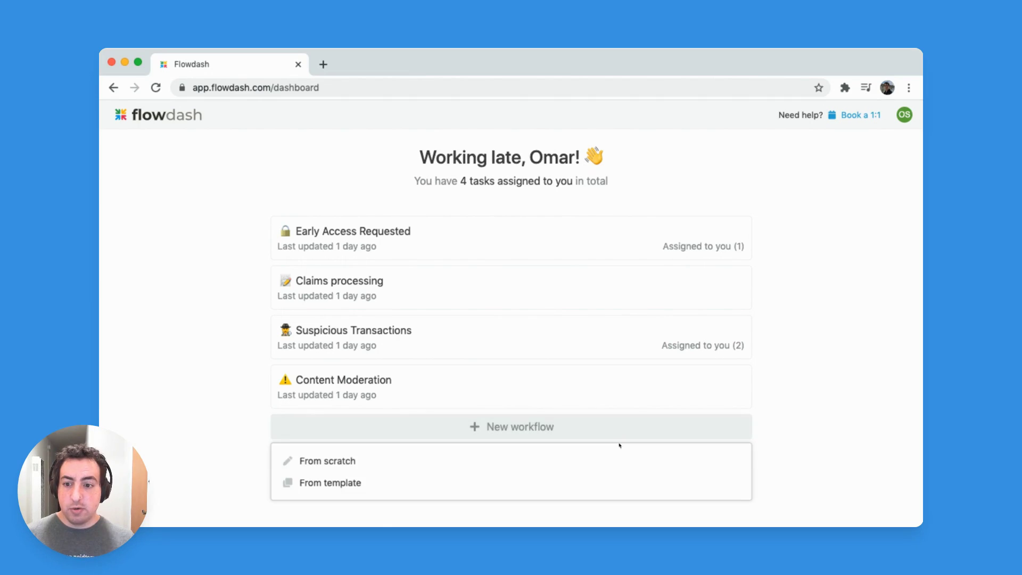
click(610, 460)
text(C)
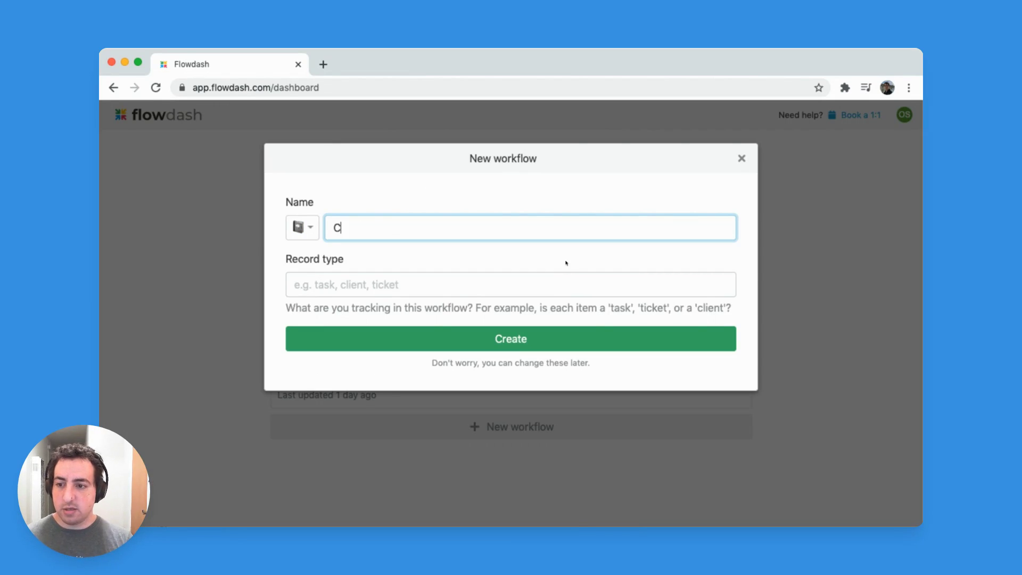
text(ustomer onboarding)
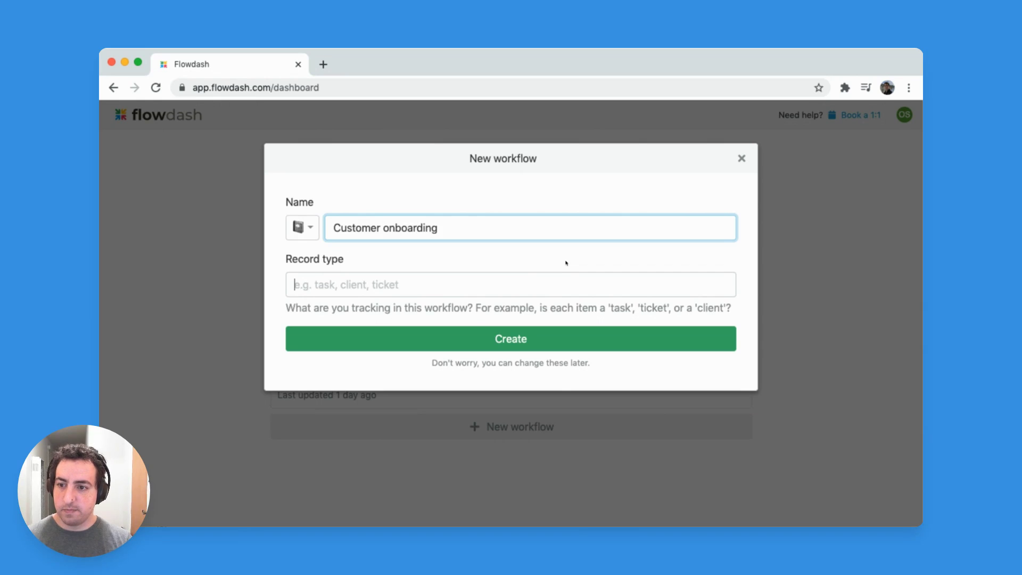
key(Tab)
text(customer)
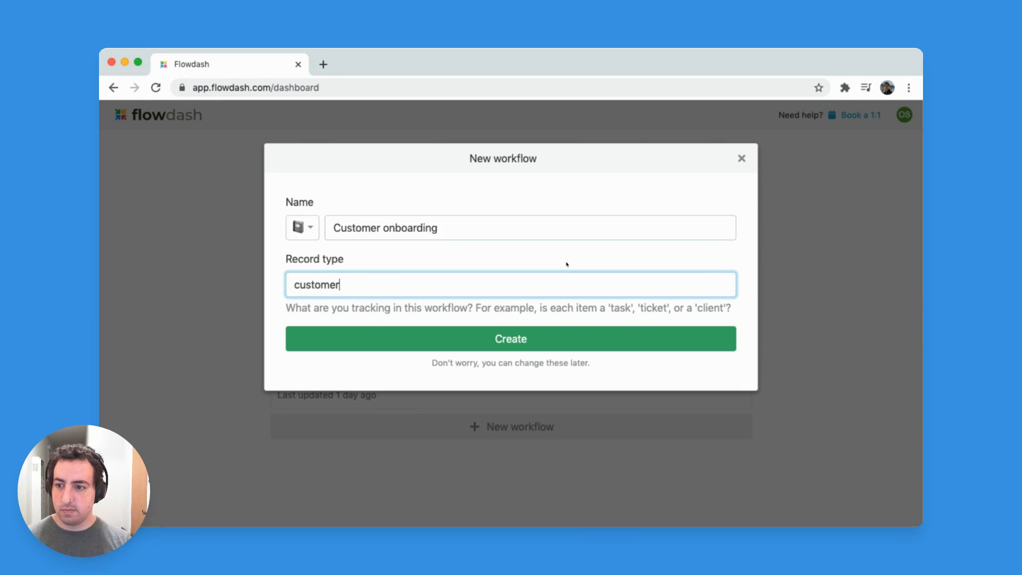
click(641, 345)
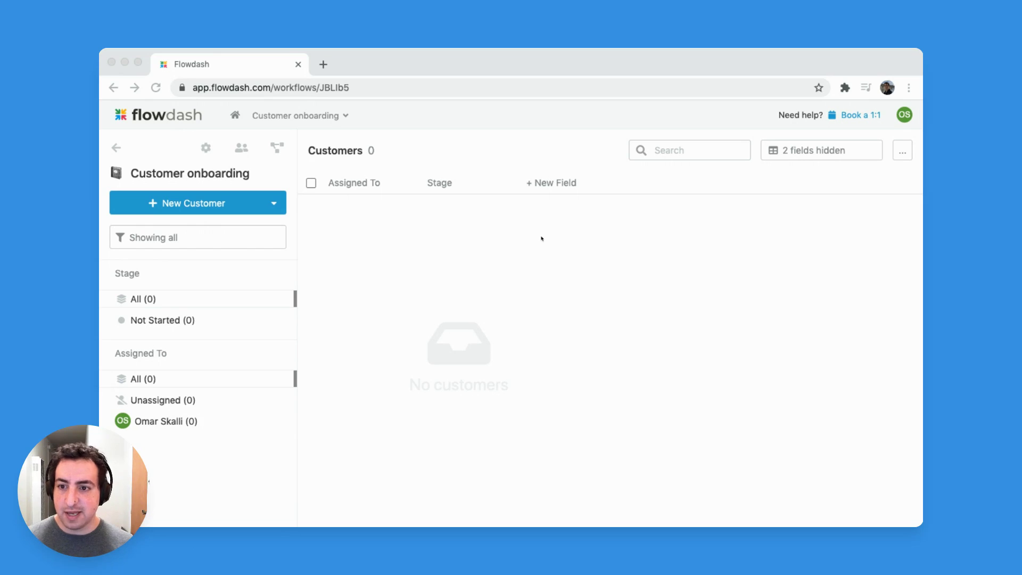
Step: Add three text fields to the customers table: First Name, Last Name and Email
click(472, 187)
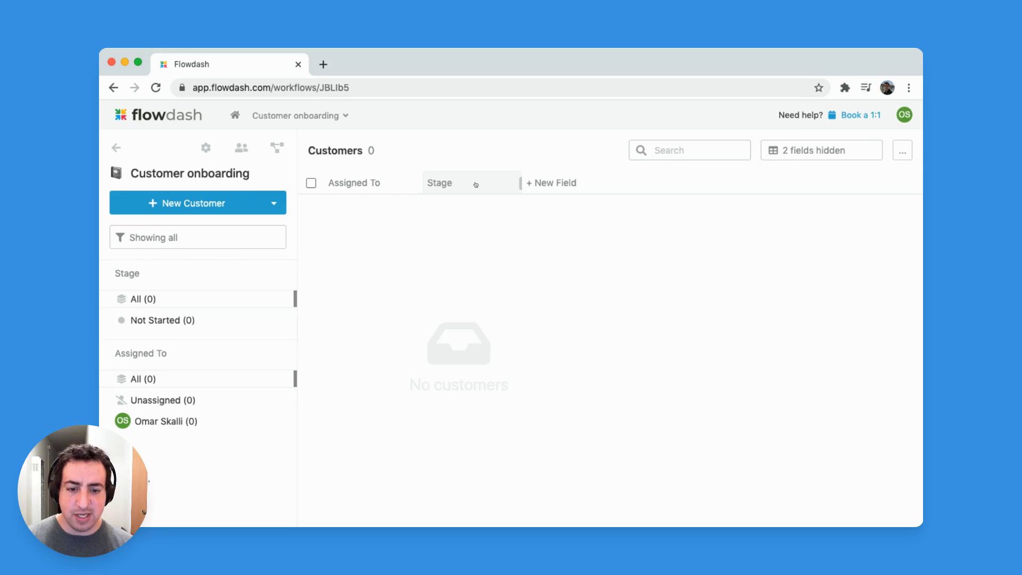
click(566, 185)
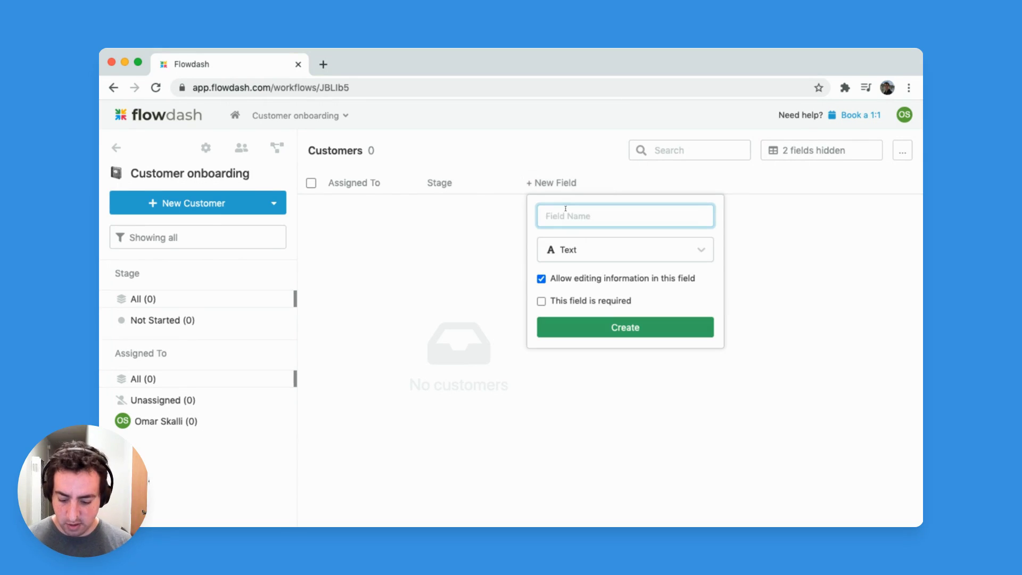
text(First Name)
key(Return)
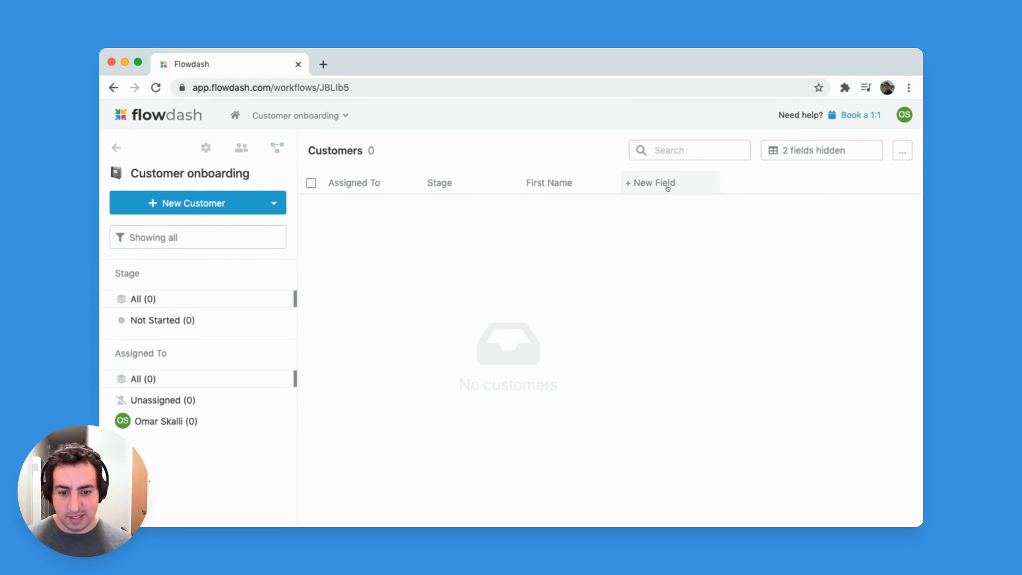
click(666, 185)
text(Last Name)
key(Return)
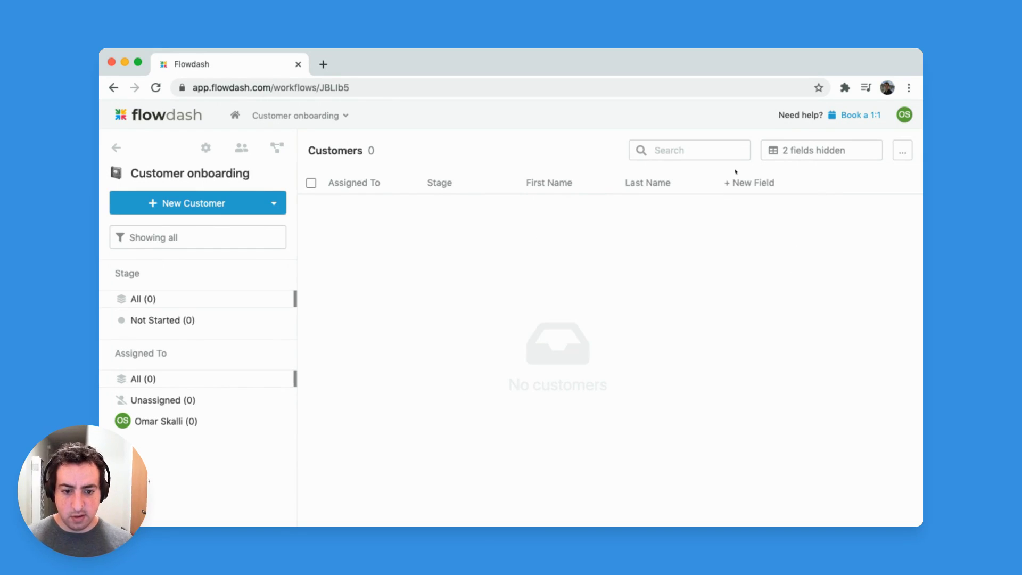
click(744, 183)
text(Email)
key(Return)
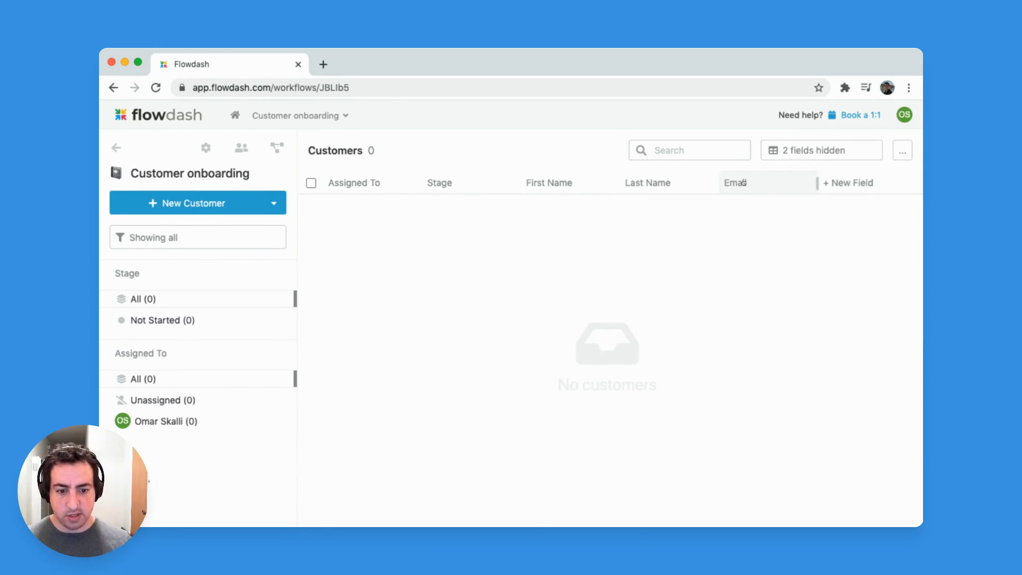
Step: Add a field named Document of type File Attachment to the customers table
click(860, 182)
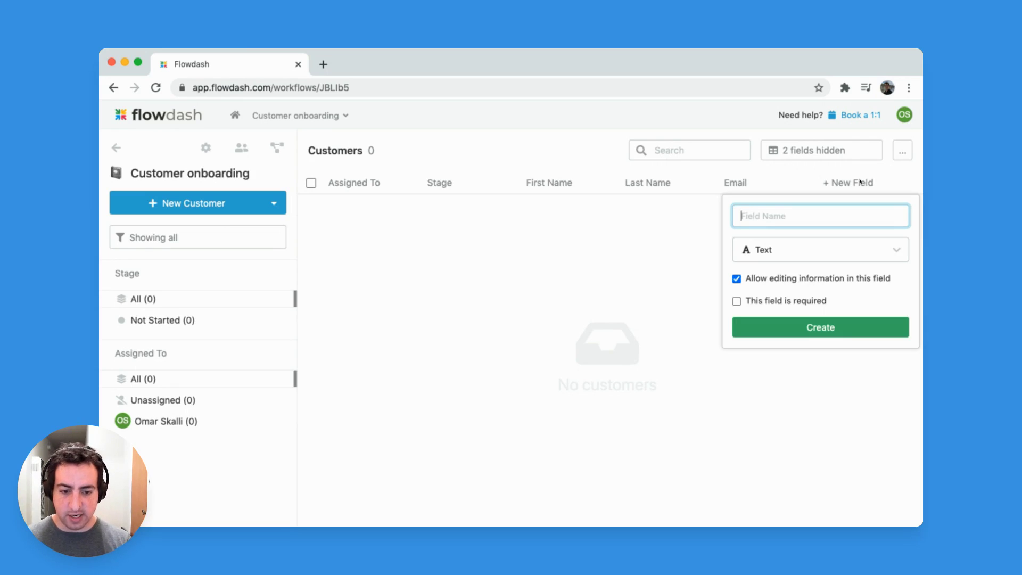
text(Document)
click(862, 248)
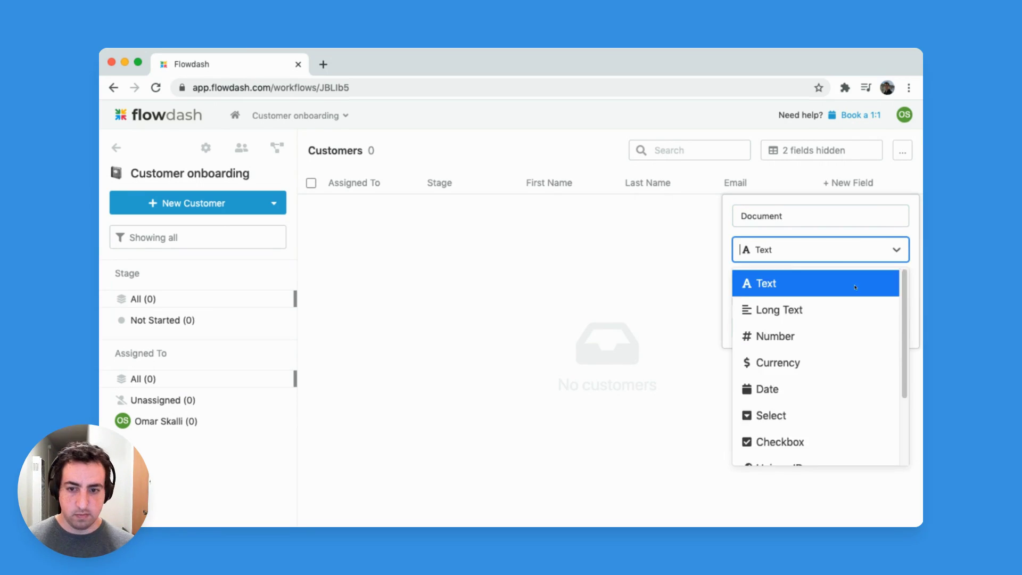
scroll(834, 365, down, 2)
click(826, 396)
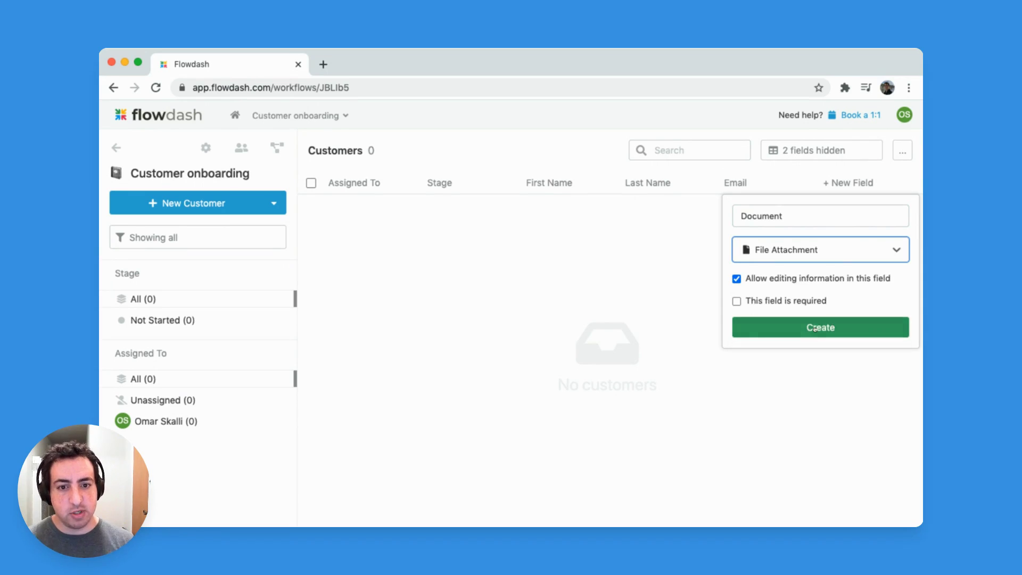
click(820, 327)
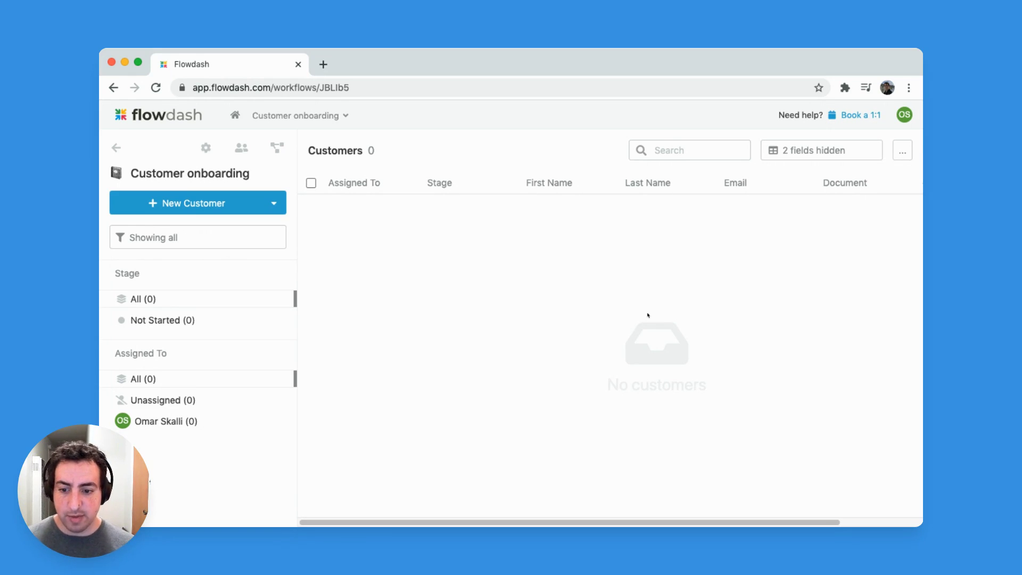
Step: Examine the new customer form and the request body in the API import instructions, closing both without adding a customer
click(193, 204)
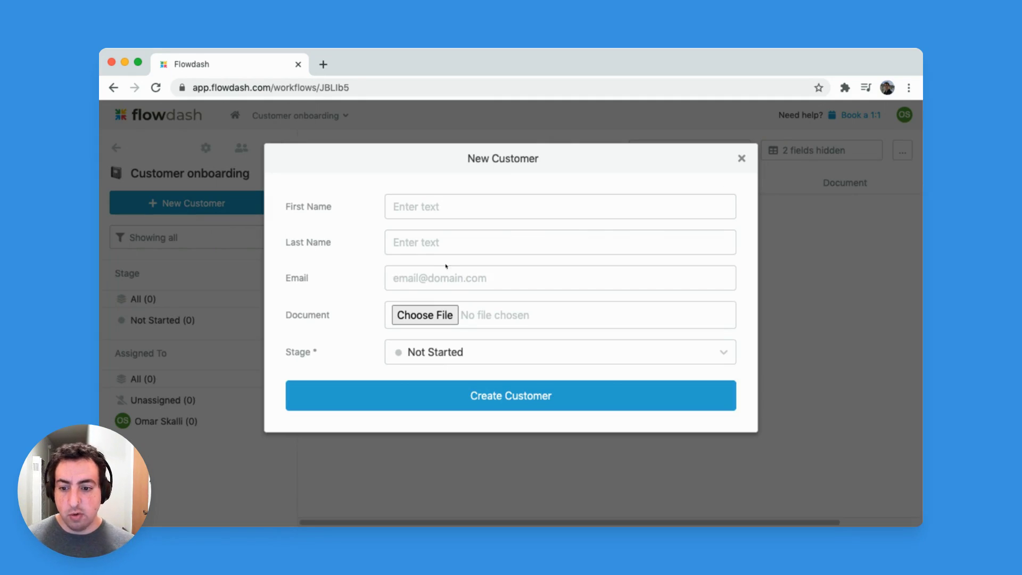
key(Escape)
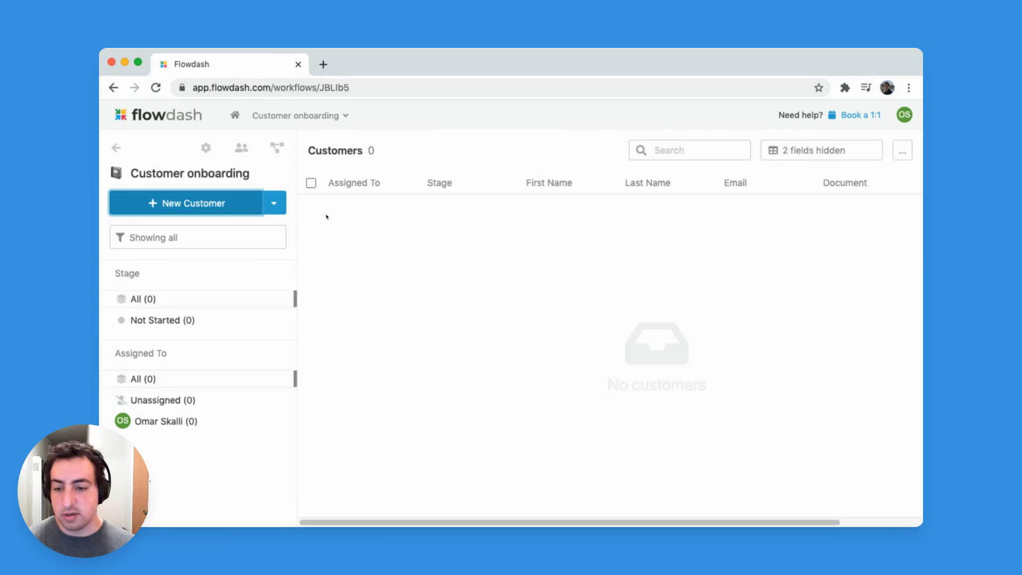
click(274, 203)
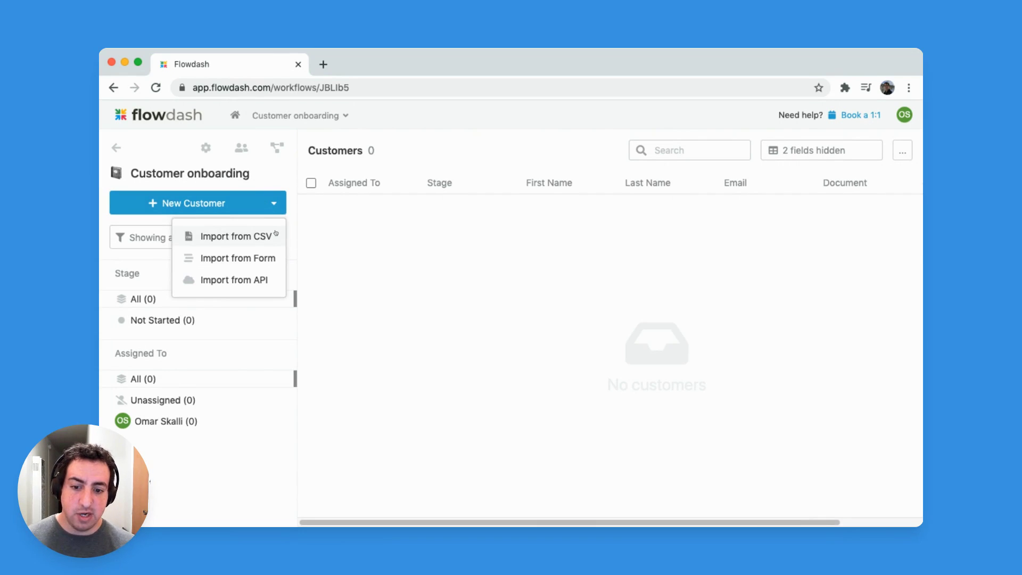
click(230, 279)
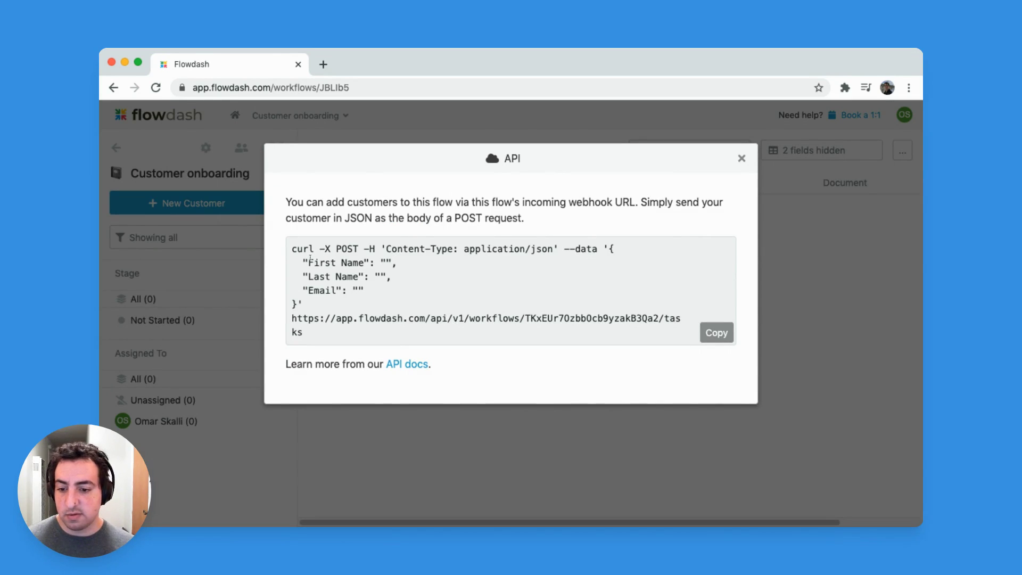
drag(305, 259, 393, 290)
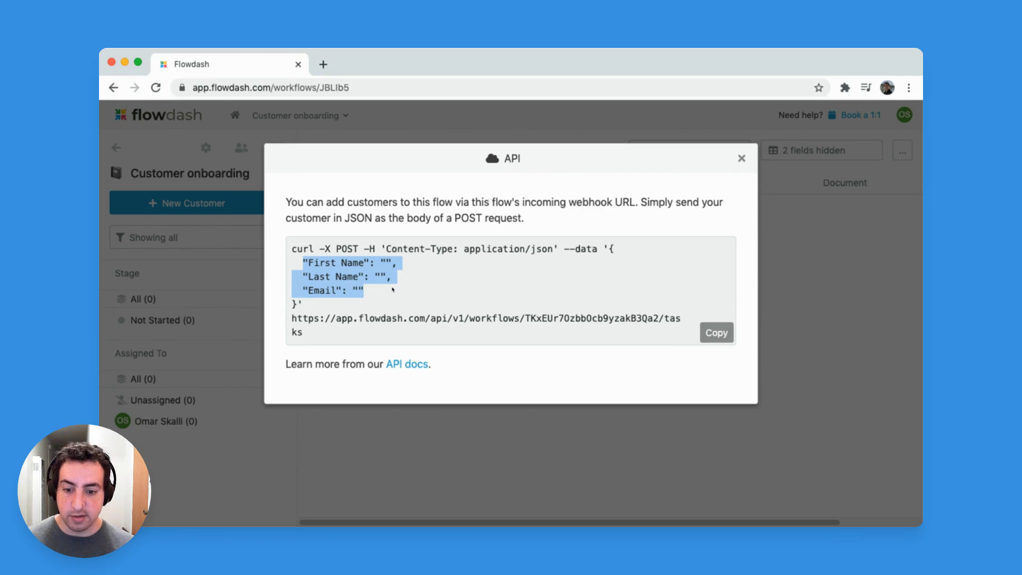
key(Escape)
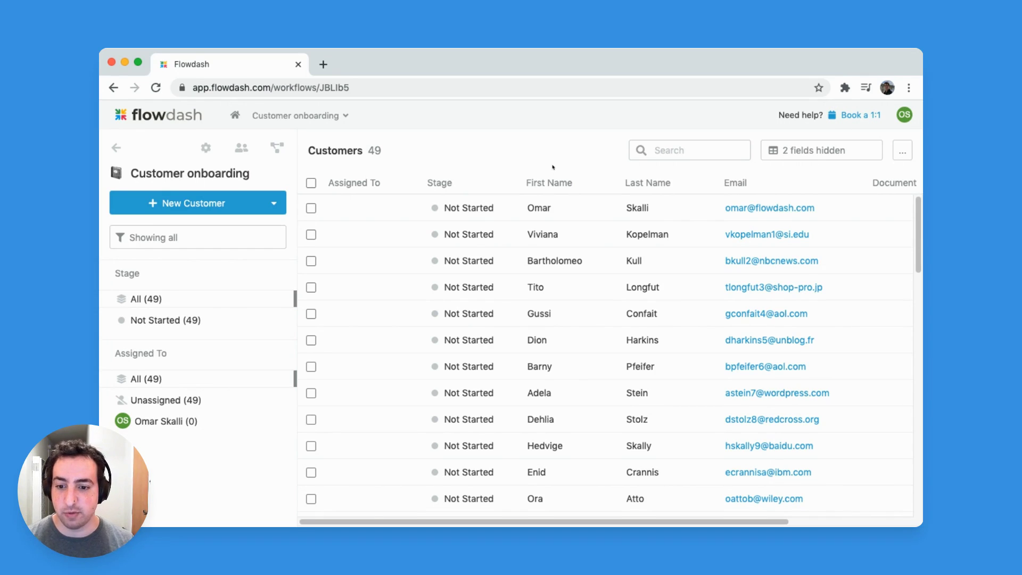
Step: In the workflow's flow editor, move the Not started stage higher on the canvas and rename it "Verify Contract"
click(278, 149)
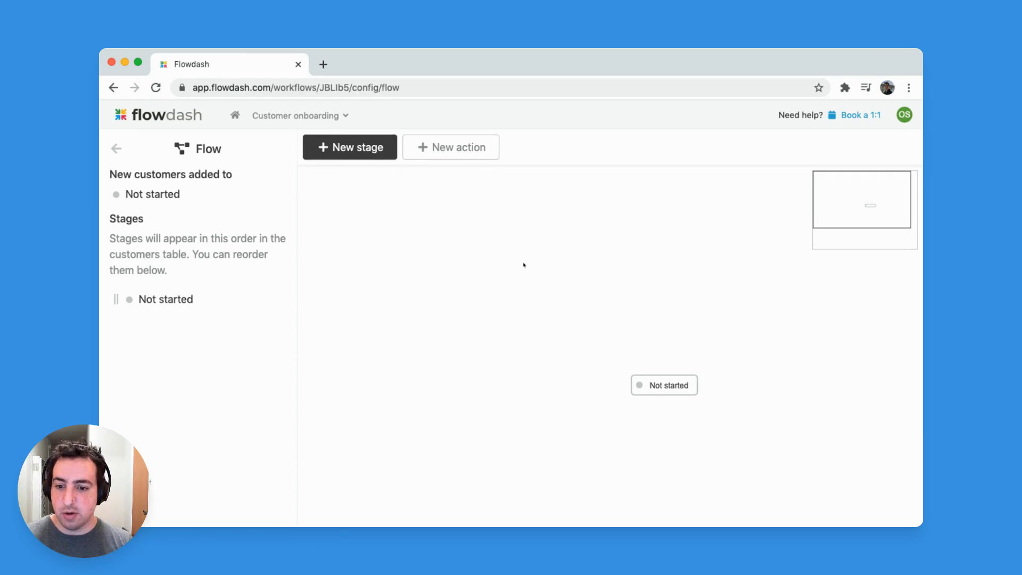
click(665, 385)
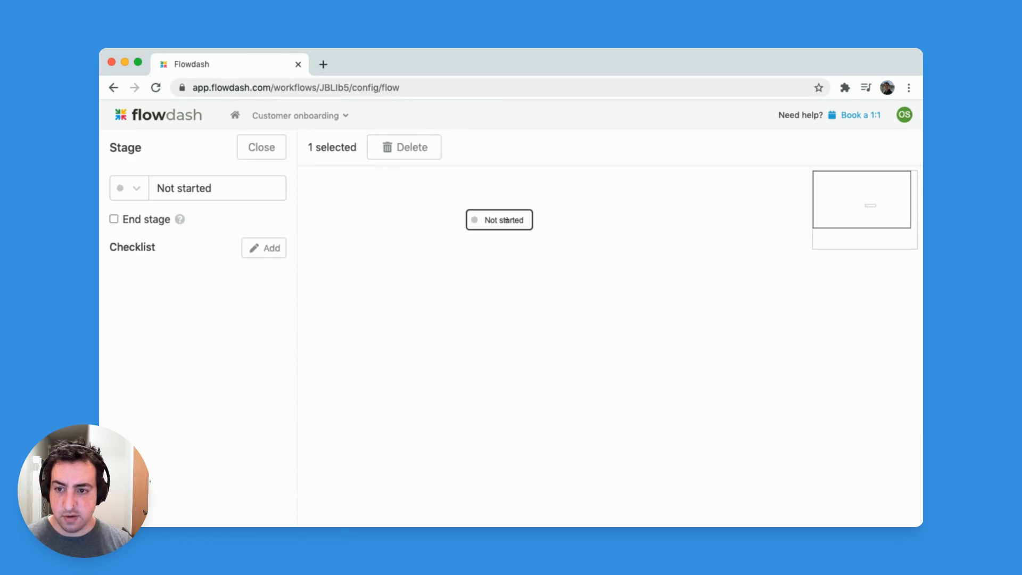
click(229, 195)
key(super+a)
text(Verif)
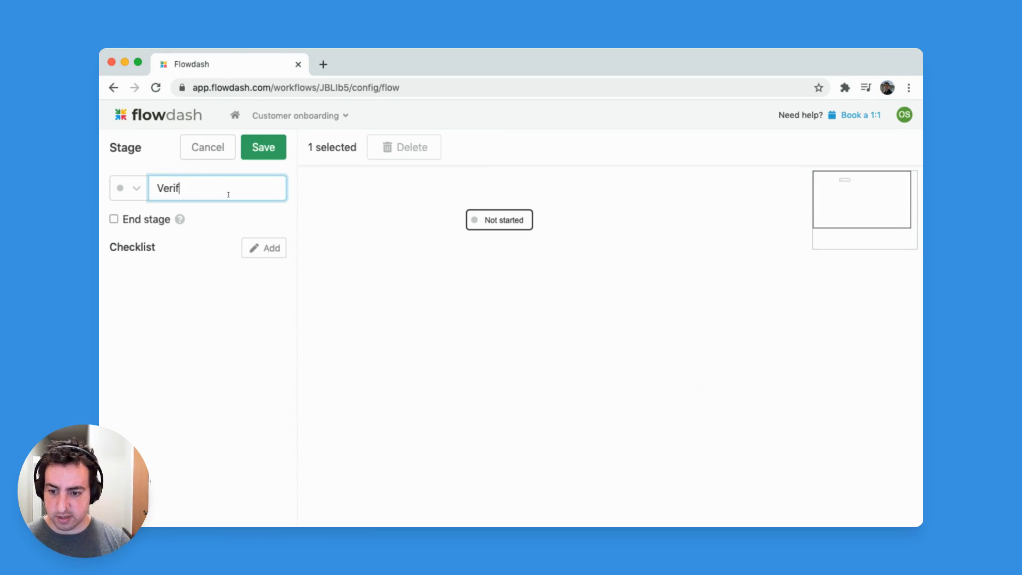
text(y Contract)
click(261, 148)
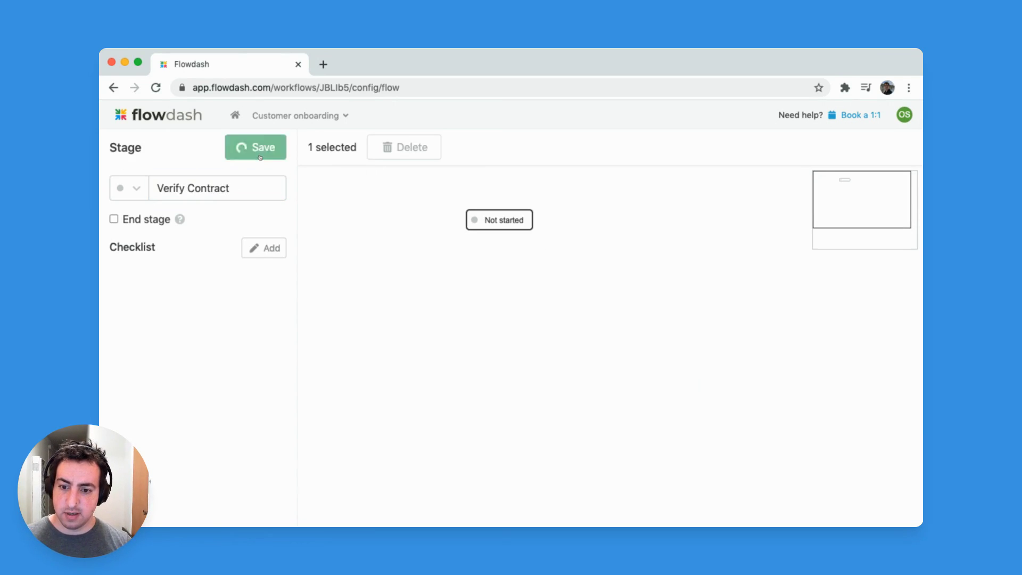
click(280, 149)
Step: Create a yellow stage named "Provision Account" and place it below the Verify Contract stage
click(350, 147)
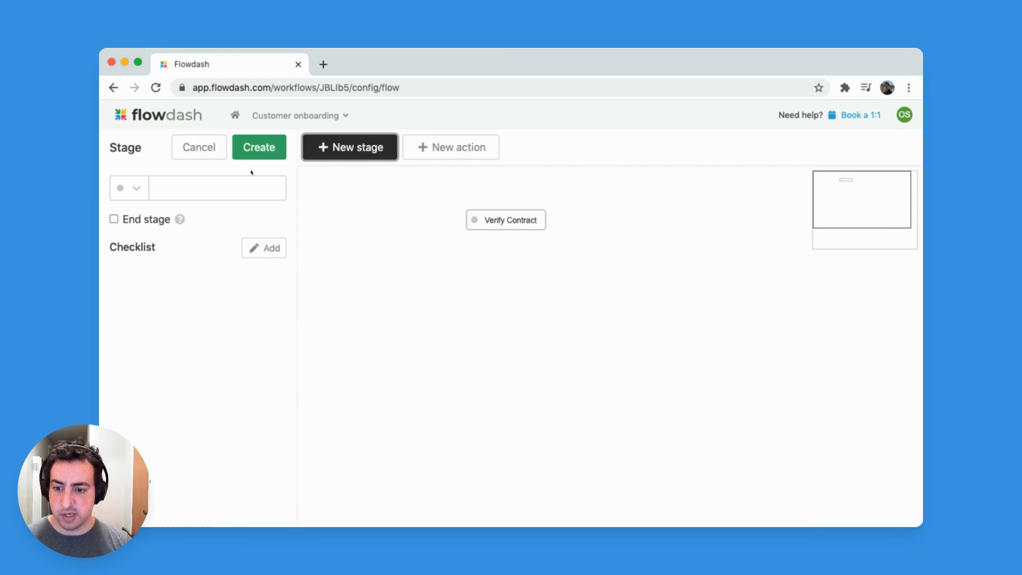
click(224, 194)
text(Provision Account)
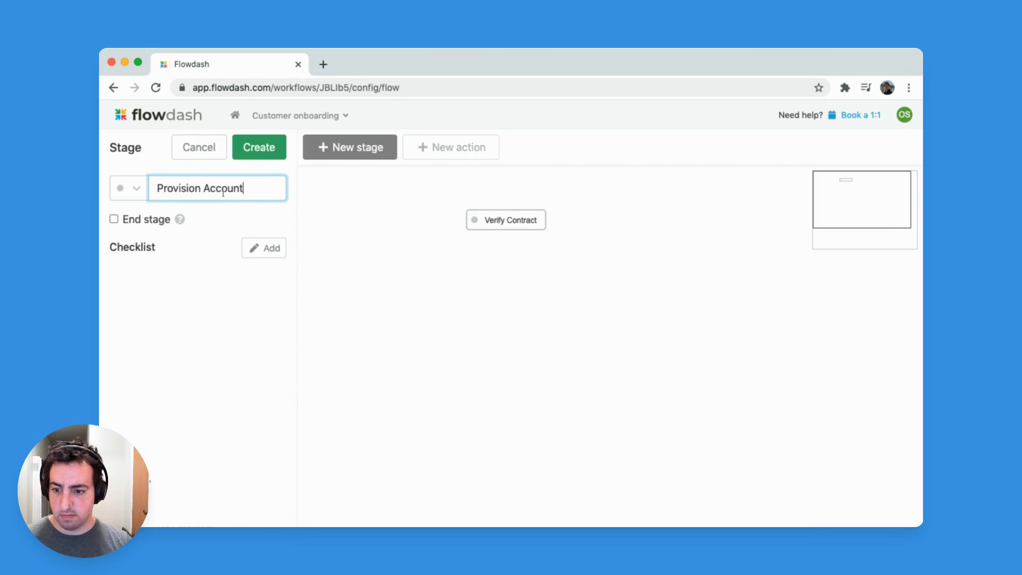
click(128, 188)
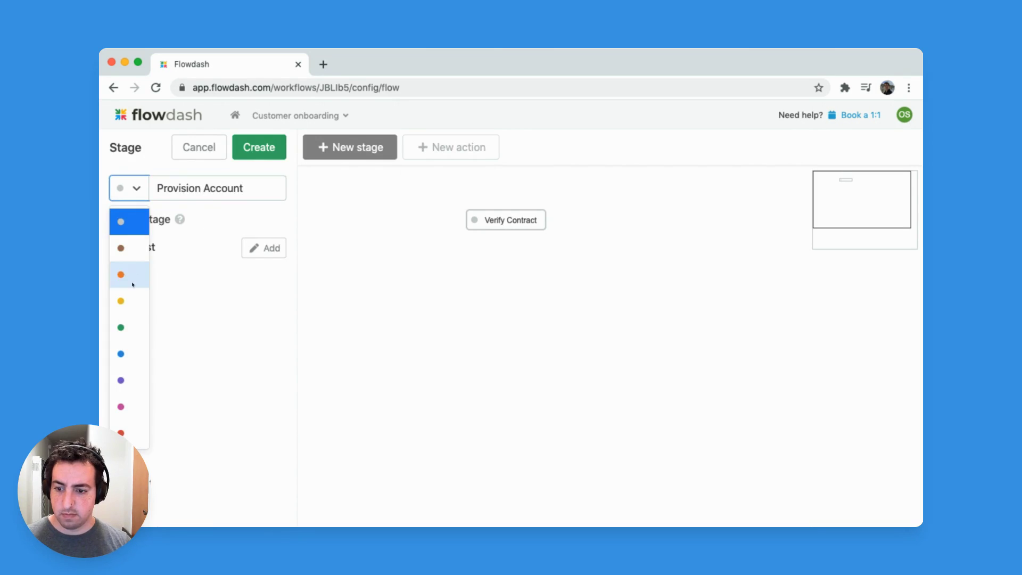
click(128, 299)
click(259, 147)
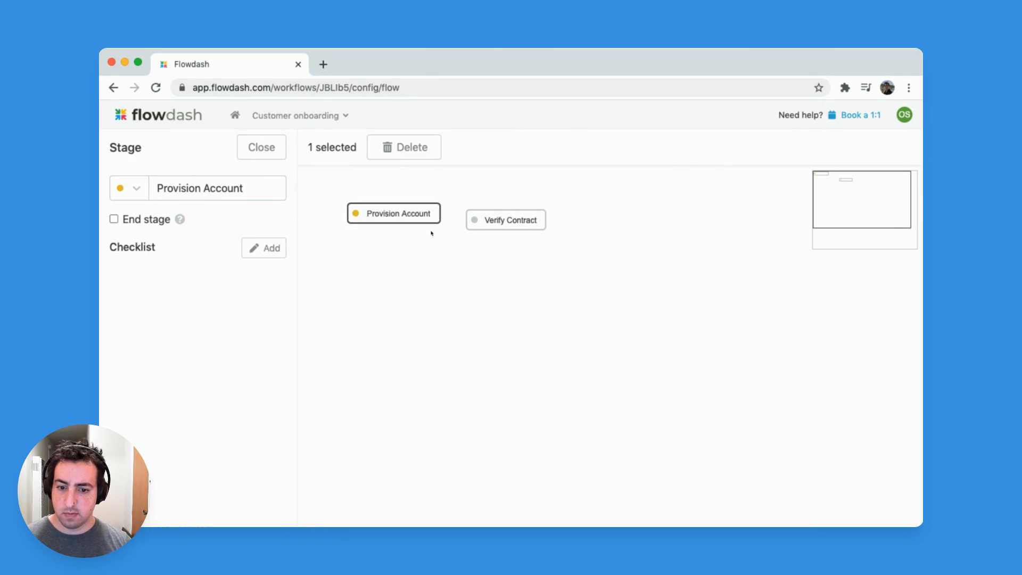
click(345, 216)
Step: Create a stage named "End to End testing" and place it below the Provision Account stage
click(350, 147)
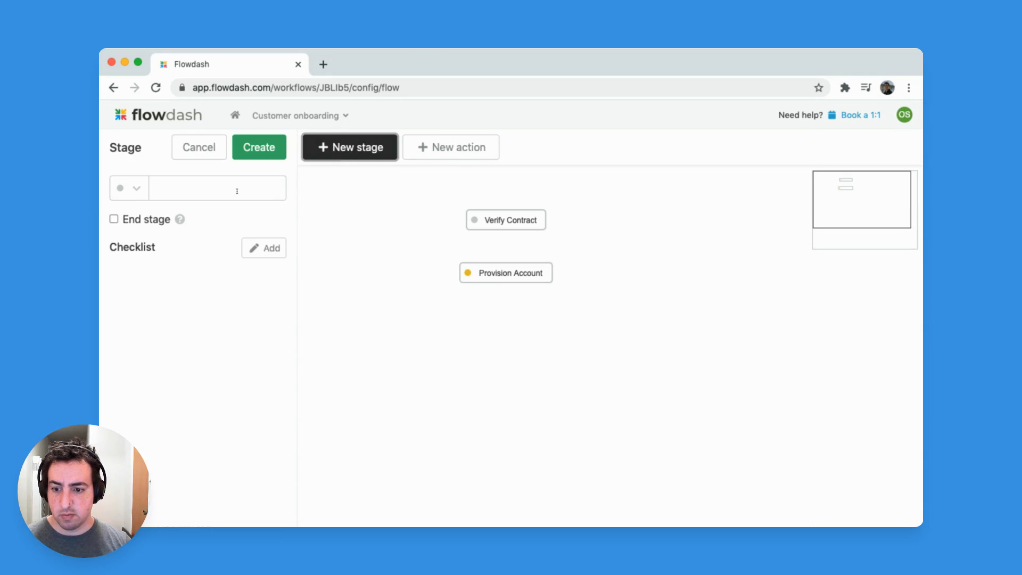
click(237, 190)
text(End to End testin)
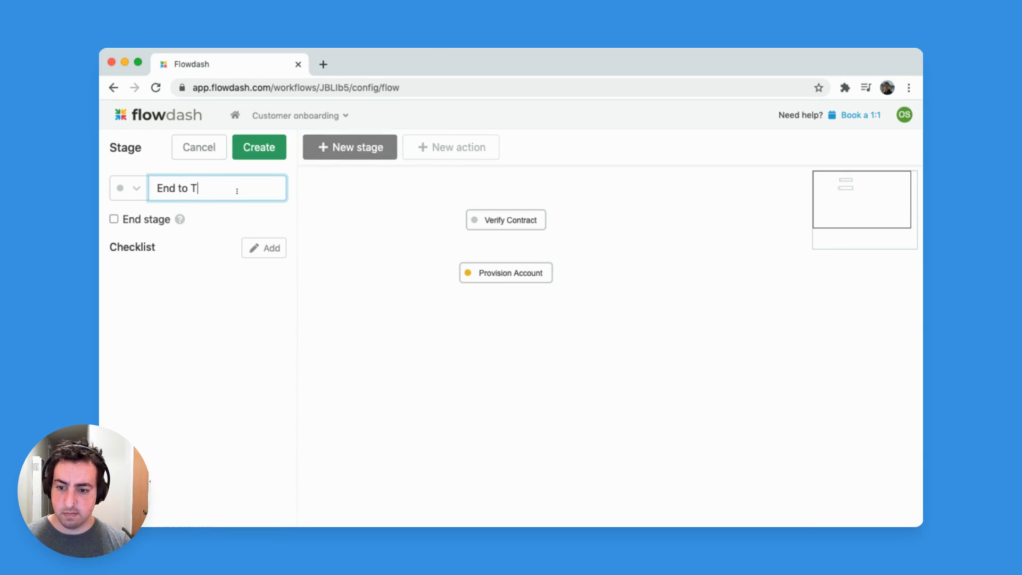
text(g)
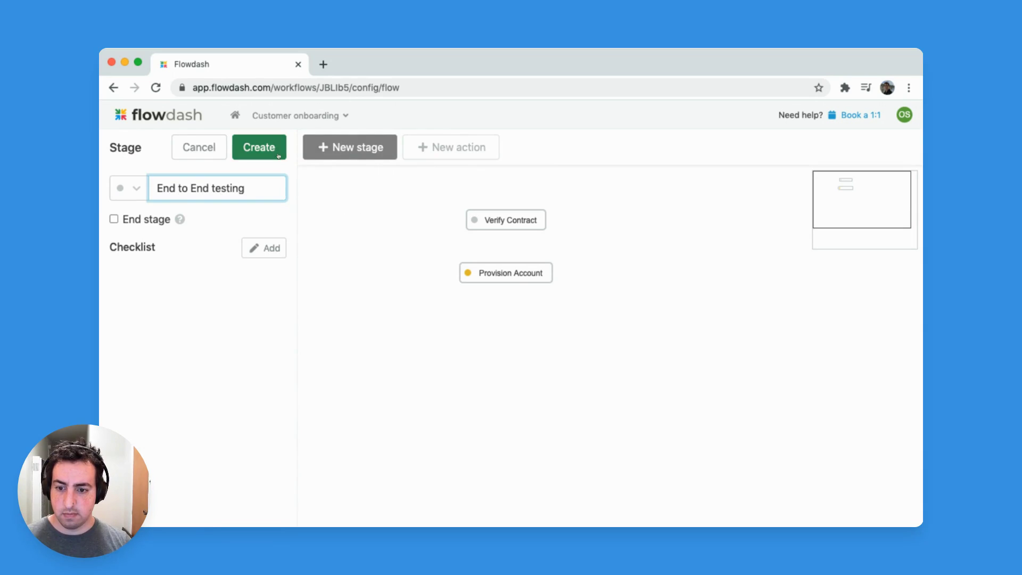
click(259, 146)
drag(349, 187, 519, 325)
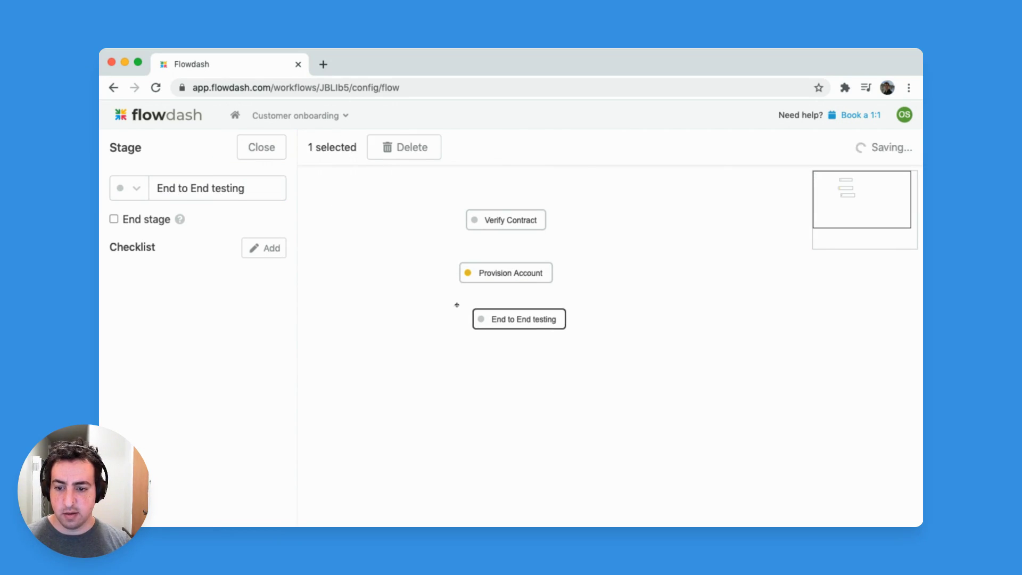
click(341, 216)
Step: Create a stage named "Live" and place it below the End to End testing stage
click(350, 147)
click(241, 180)
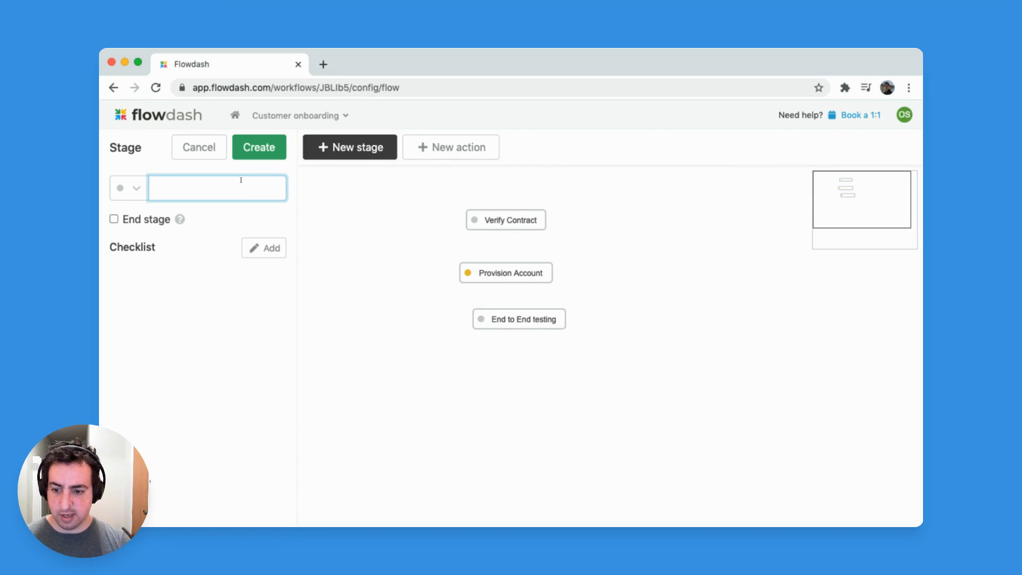
text(Live)
click(261, 147)
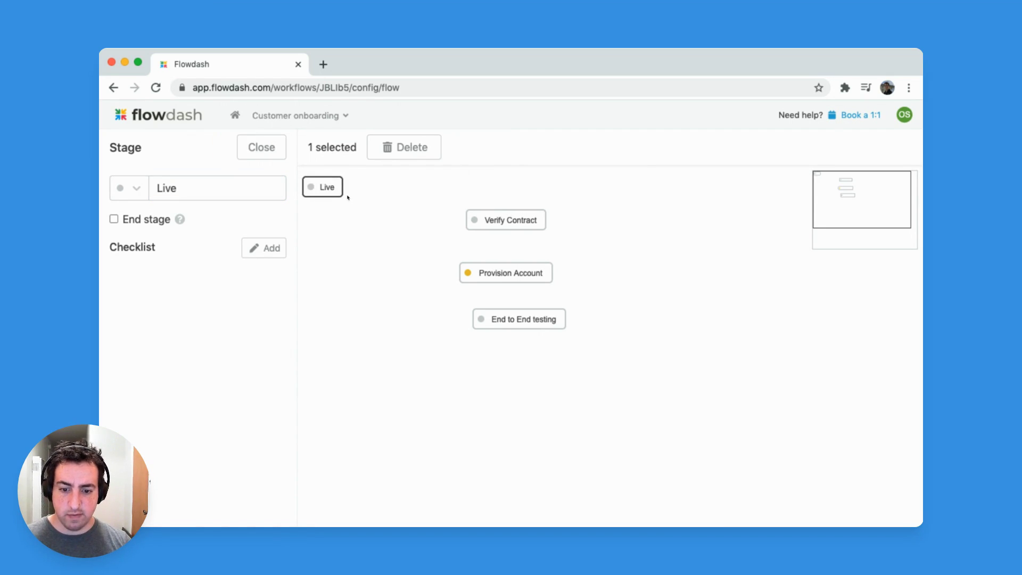
drag(348, 197, 532, 389)
click(391, 210)
Step: Create a stage named "Cancelled" and place it to the left of the Provision Account stage on the canvas
click(368, 149)
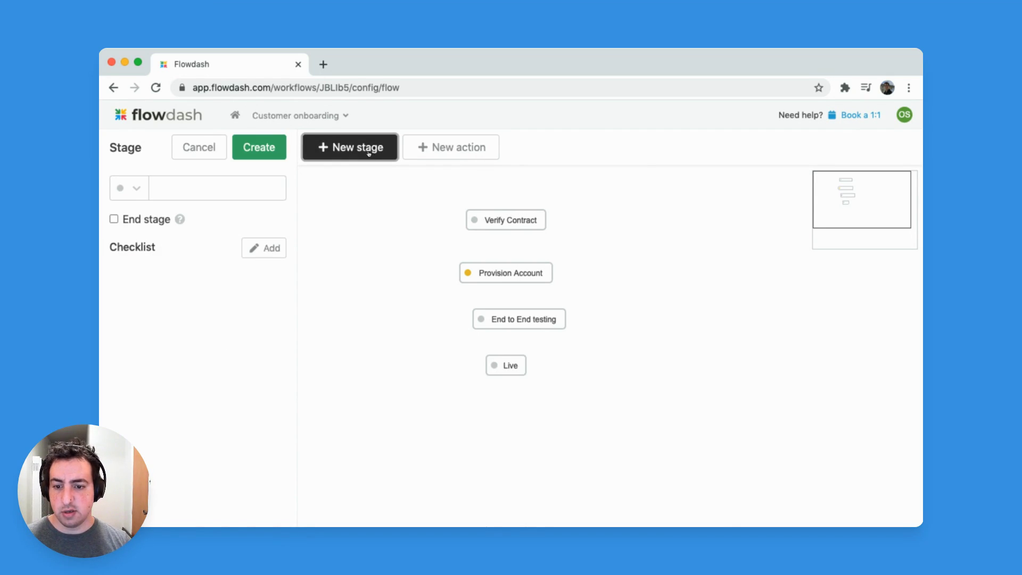
click(260, 184)
text(Cacel)
key(BackSpace)
key(BackSpace)
key(BackSpace)
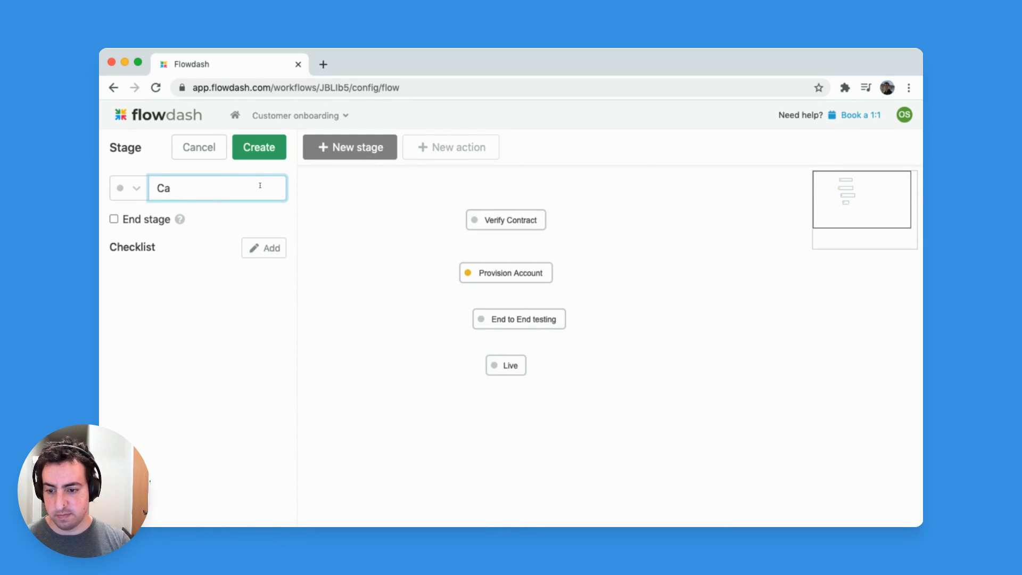
text(ncelled)
click(284, 148)
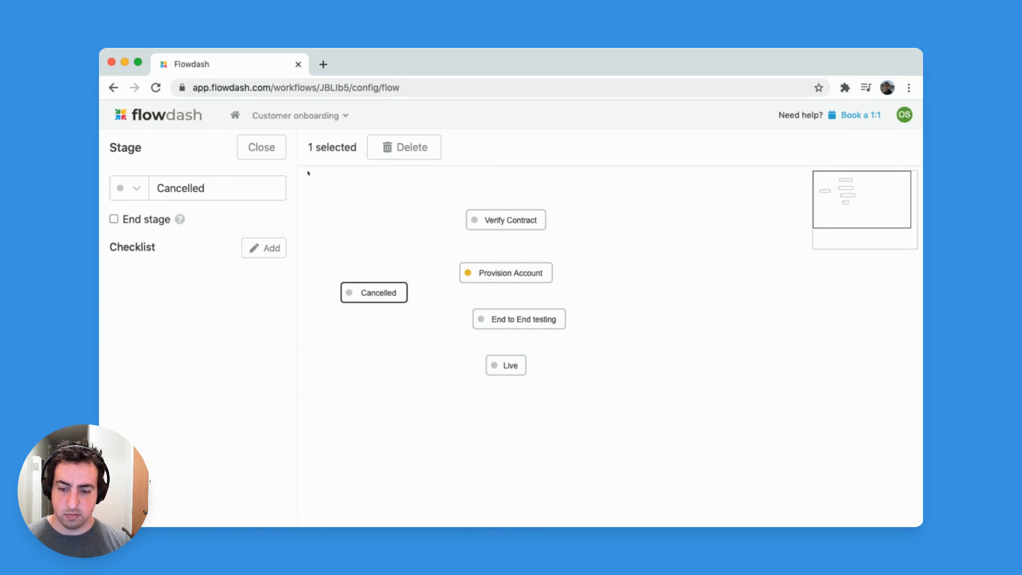
click(537, 379)
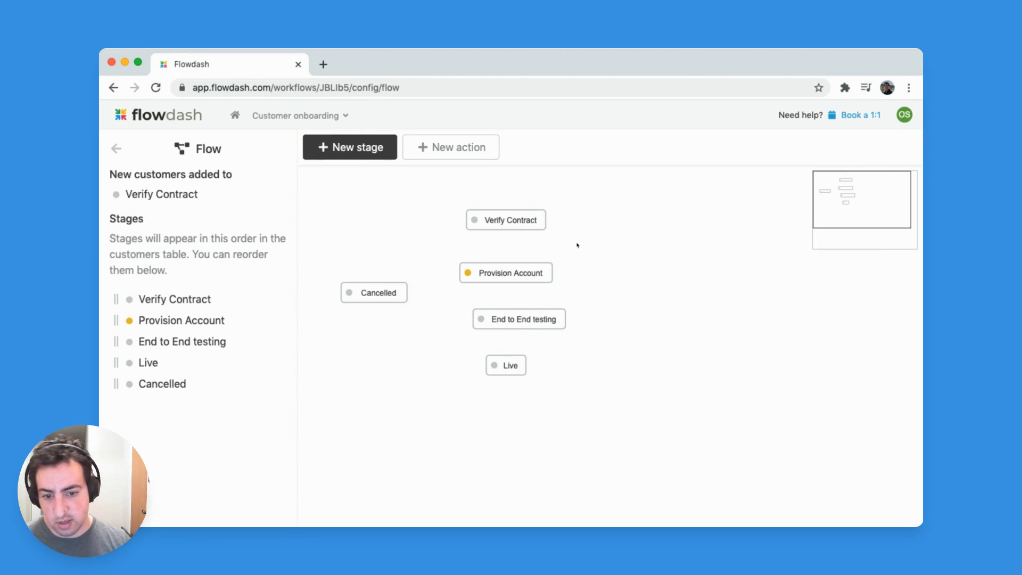
Step: Connect the Verify Contract, Provision Account, End to End testing and Live stages in sequence with move actions
mouse_move(516, 231)
drag(506, 231, 510, 366)
mouse_move(514, 327)
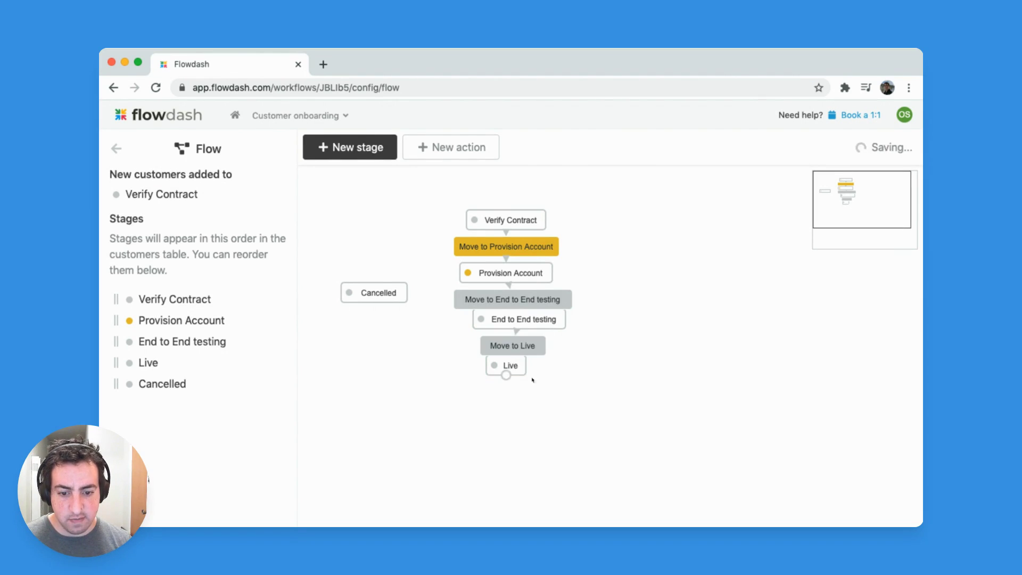
Step: Spread the connected stages and their move actions farther apart vertically on the canvas
click(509, 366)
click(522, 346)
click(518, 325)
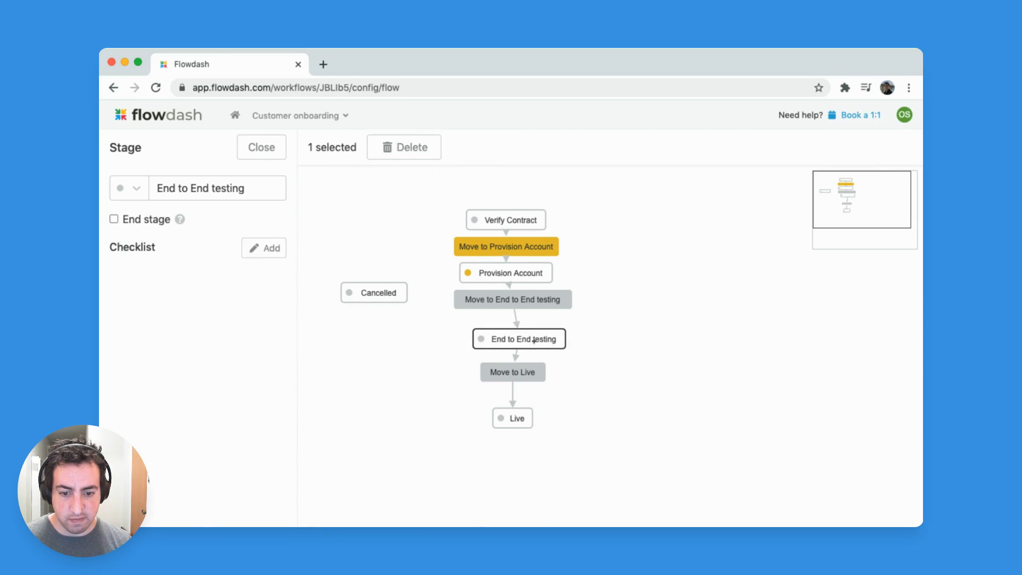
click(530, 301)
click(532, 224)
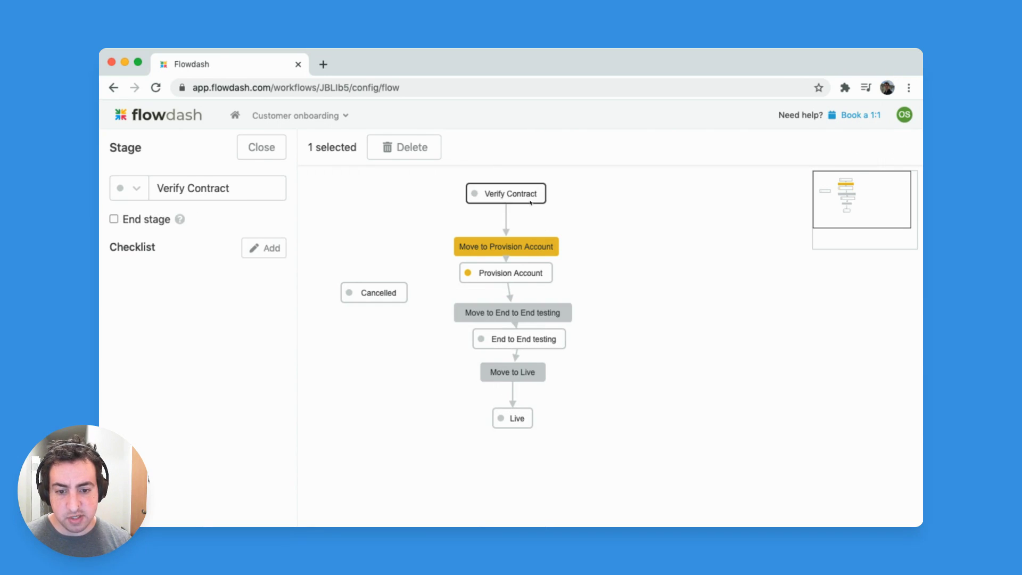
Step: Link Verify Contract to the Cancelled stage and connect Provision Account and End to End testing to the same cancelling action
mouse_move(506, 204)
drag(506, 204, 375, 293)
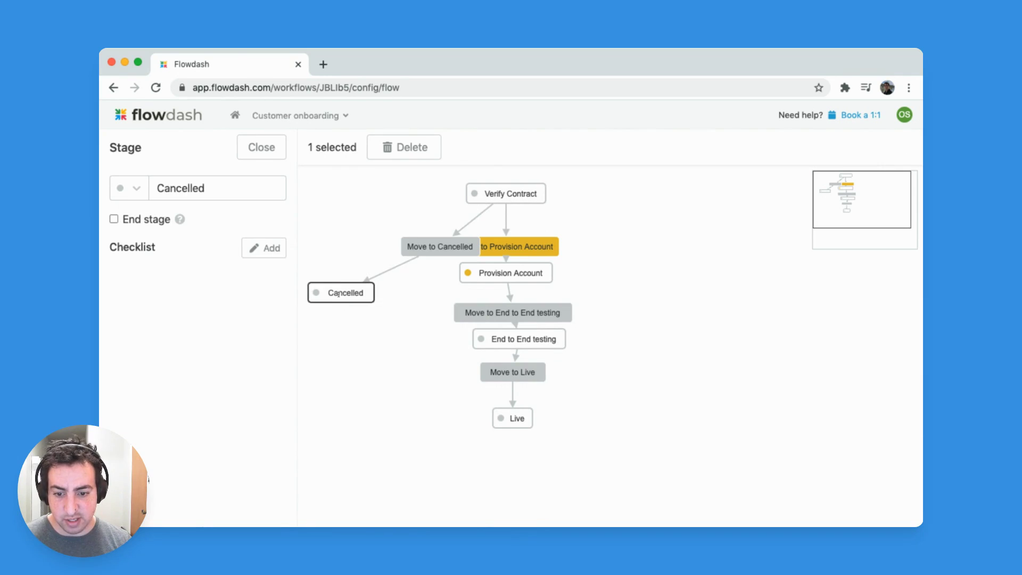
click(434, 245)
drag(505, 282, 418, 248)
drag(487, 322, 419, 251)
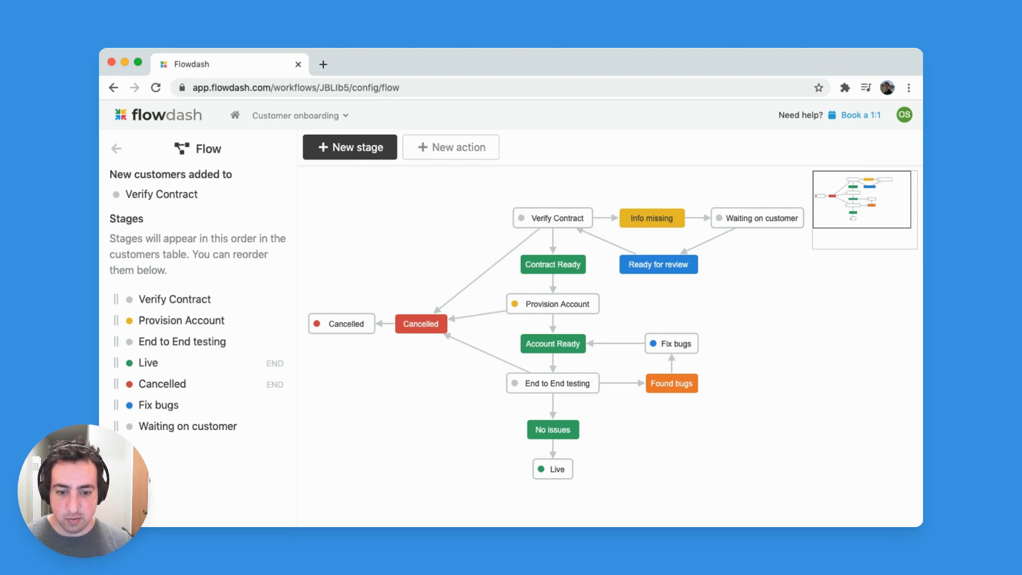
Step: Add an email notification step to the No issues action, with the {{Email}} customer field as recipient
click(575, 430)
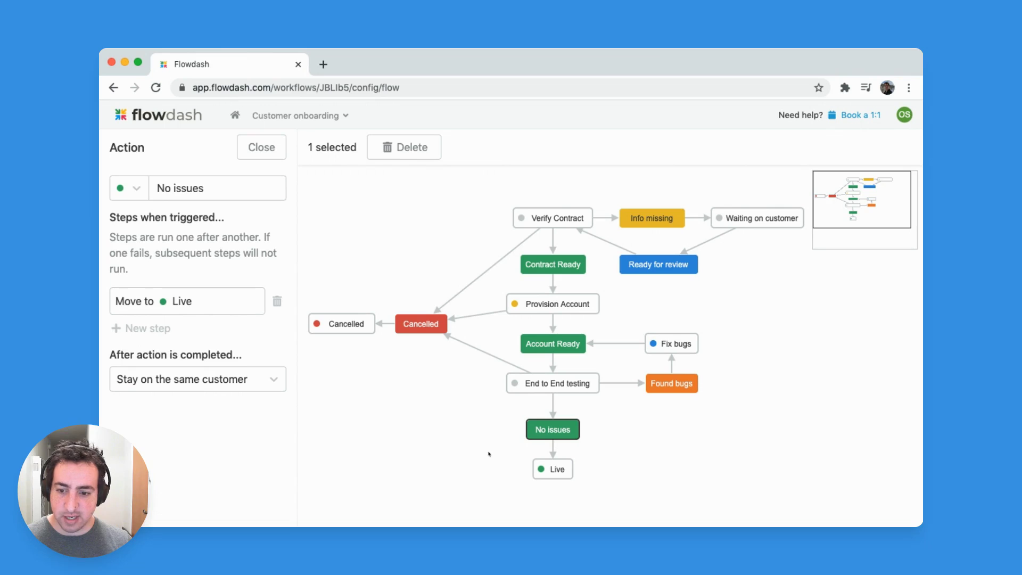
click(139, 329)
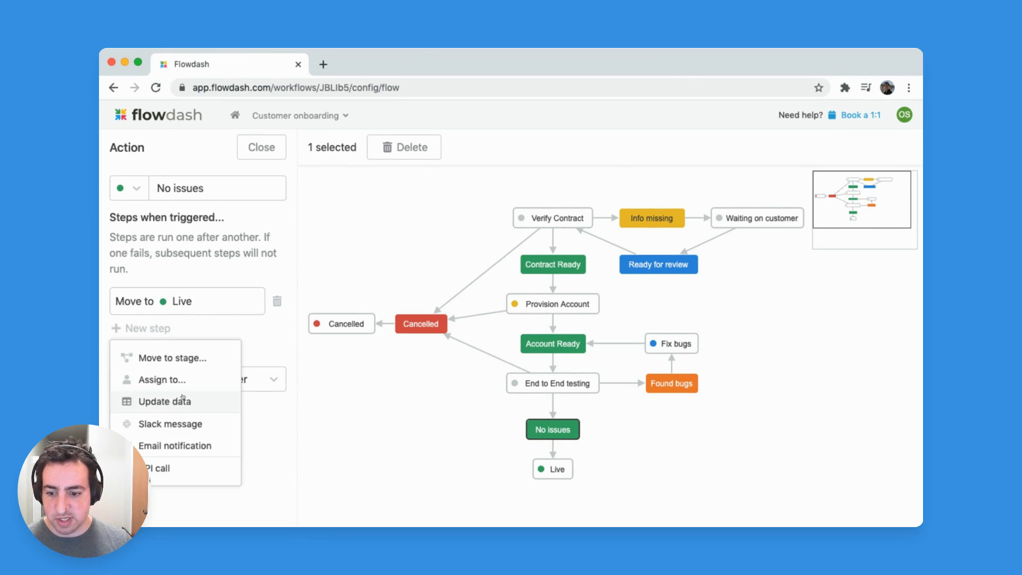
click(194, 447)
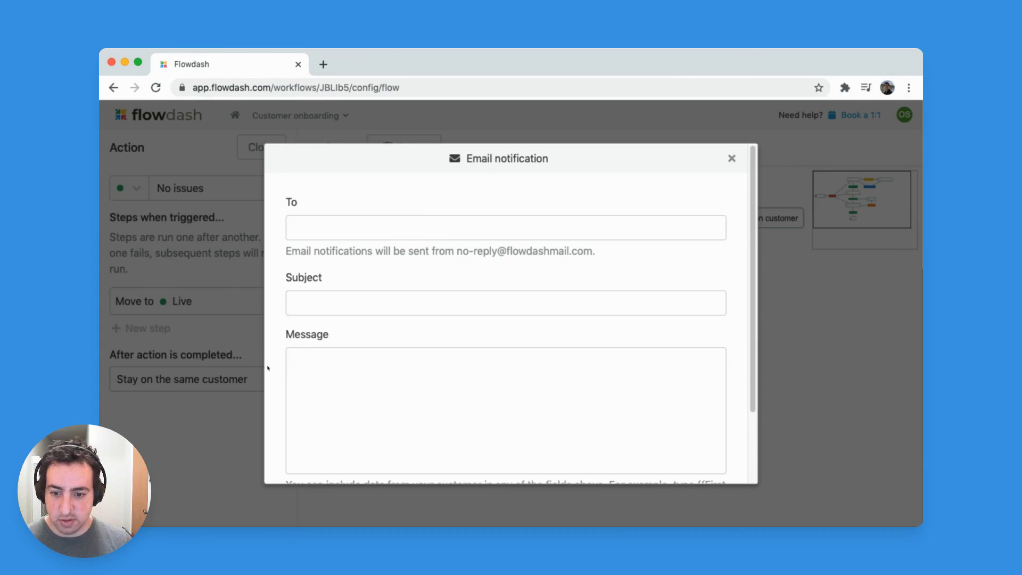
click(424, 223)
text({{)
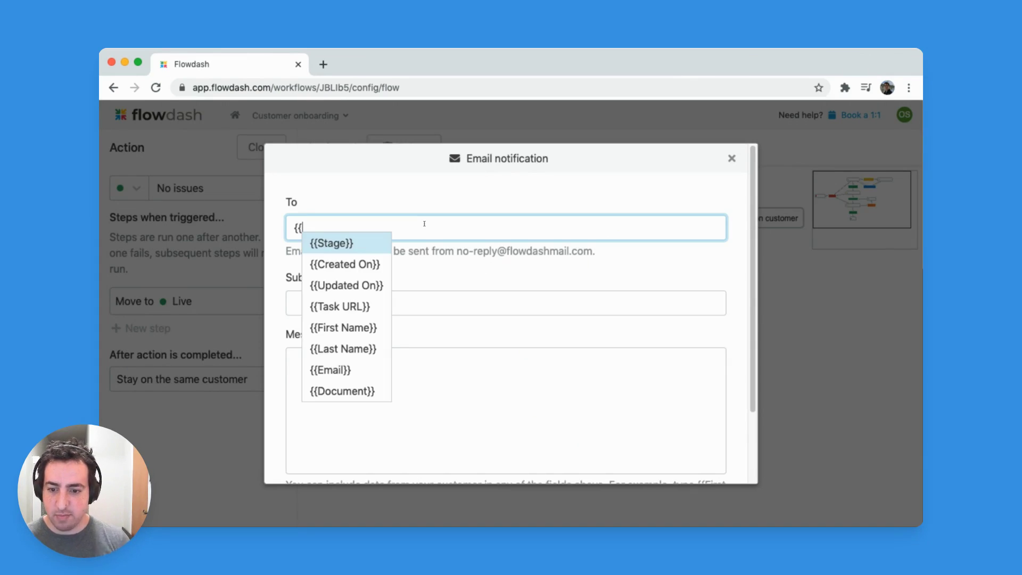
click(354, 370)
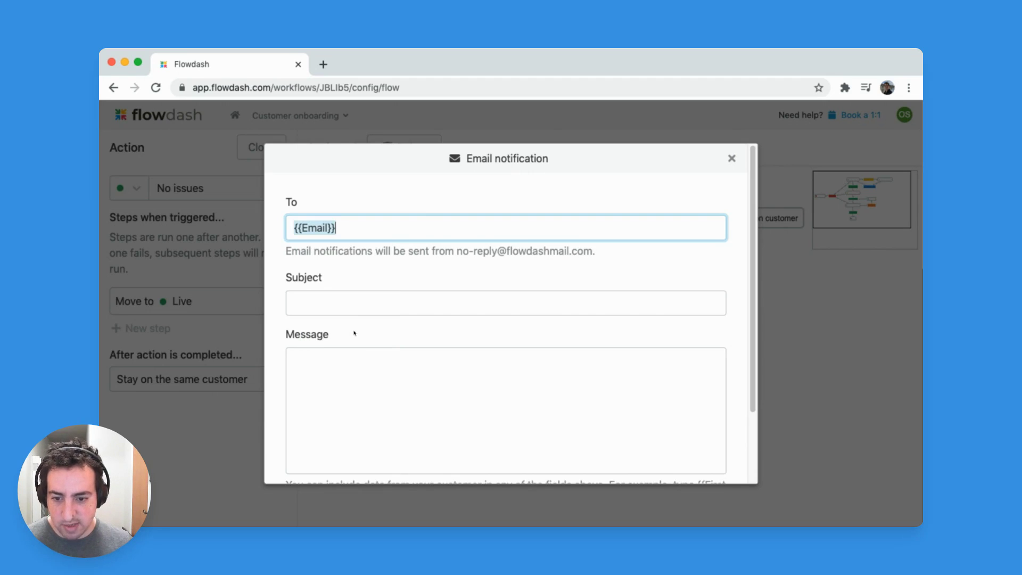
Step: Set the notification subject to "Congratulations, your account is ready." and save the No issues action
click(351, 307)
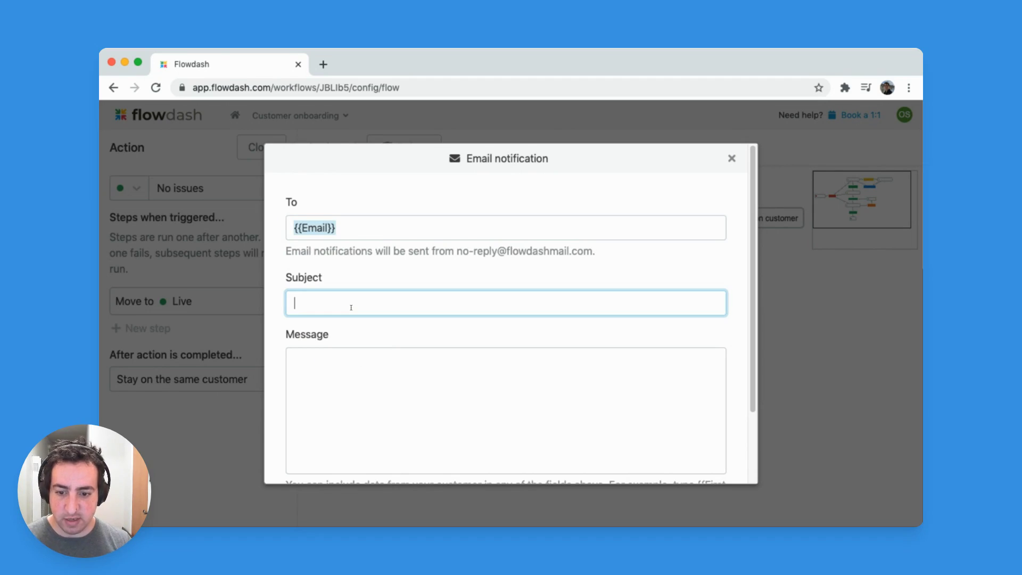
text(Congr)
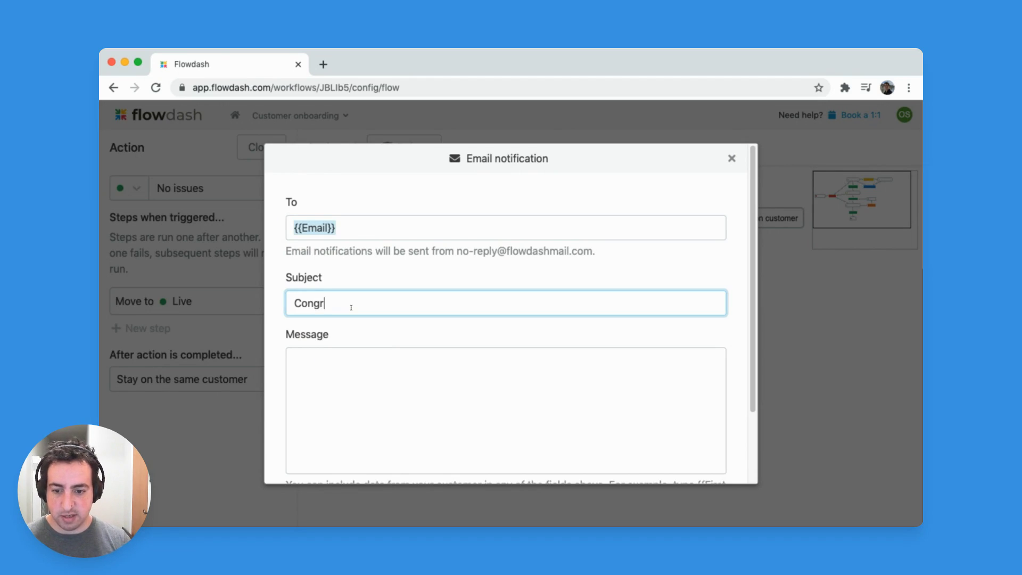
text(atulations, your account is ready.)
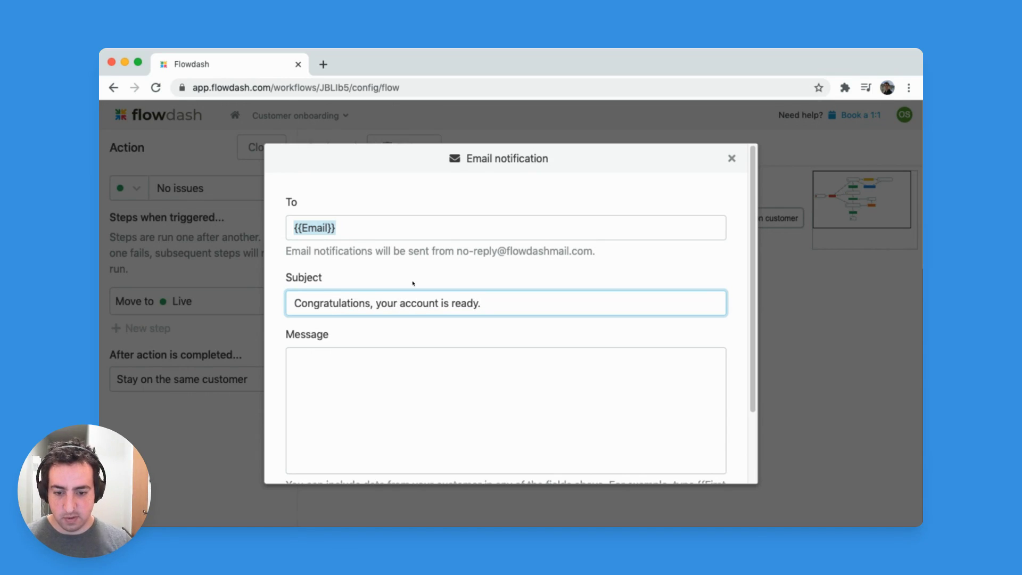
scroll(472, 322, down, 3)
click(559, 450)
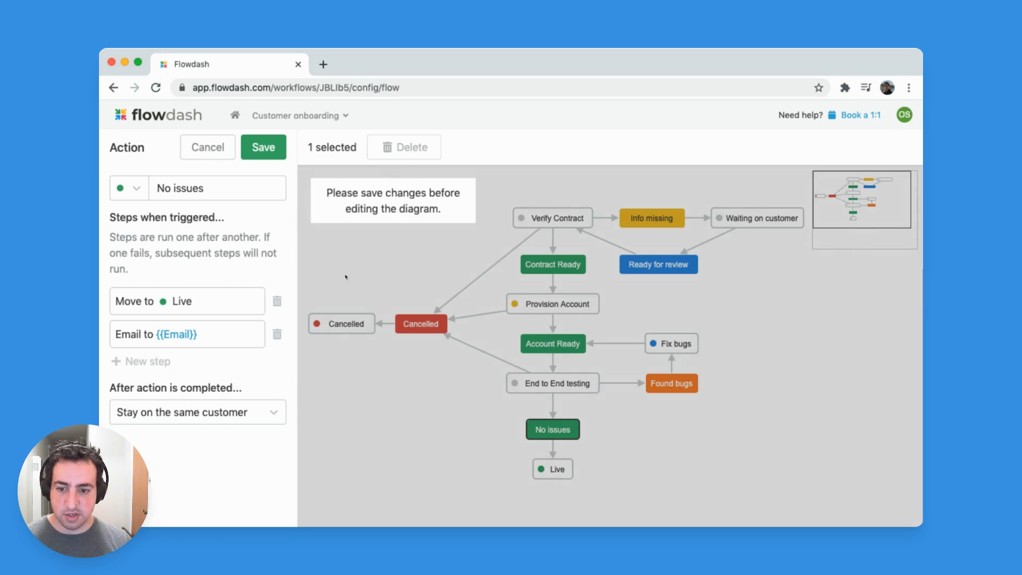
click(273, 152)
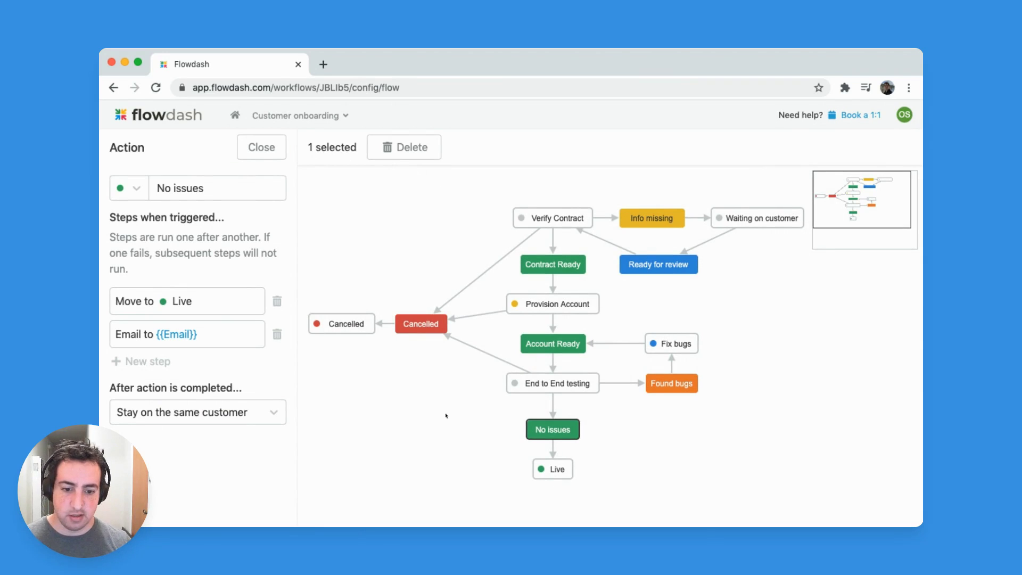
click(261, 148)
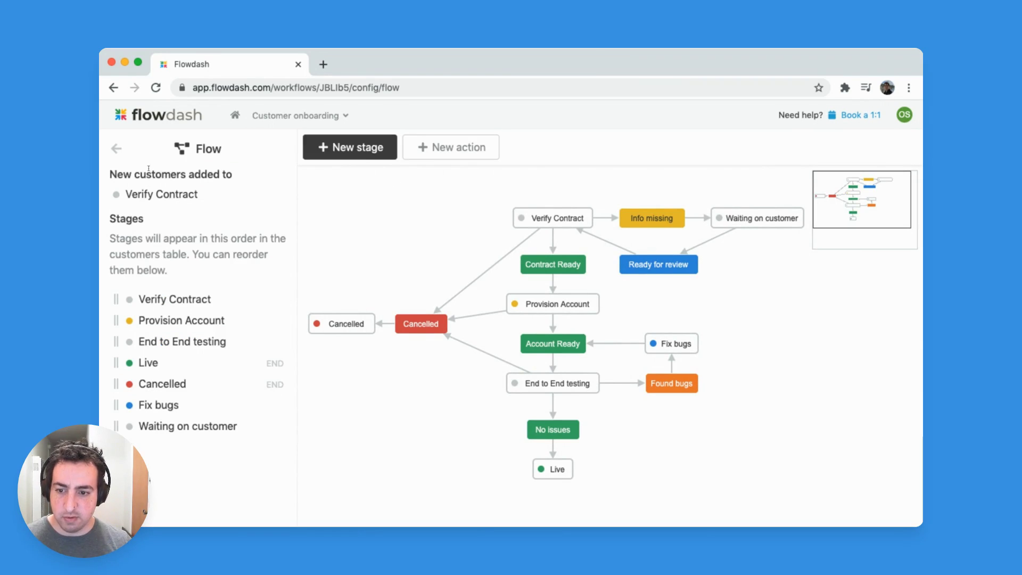
Step: Return to the customer list, self-assign the first customer and open that customer's details
click(116, 149)
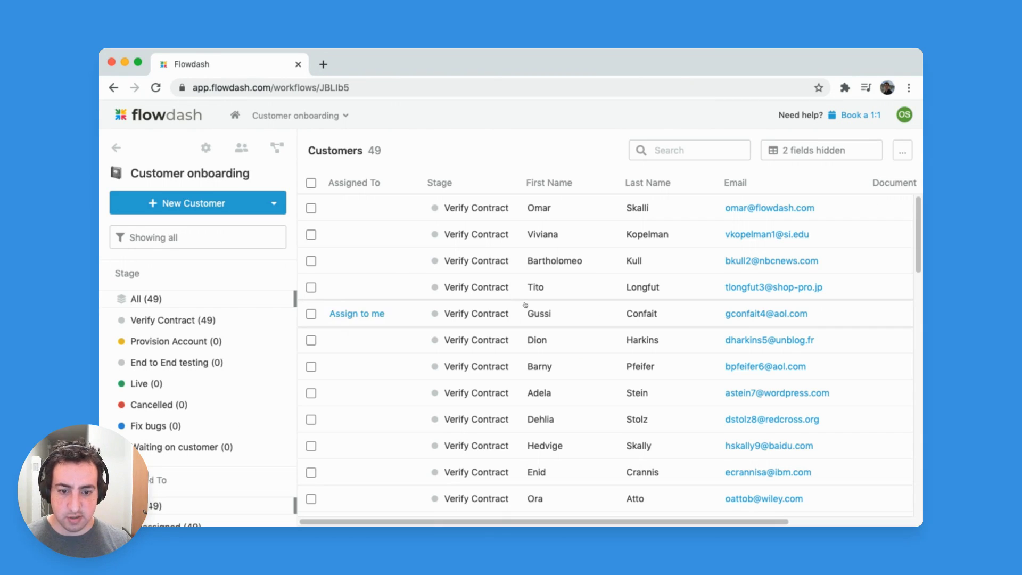
click(379, 209)
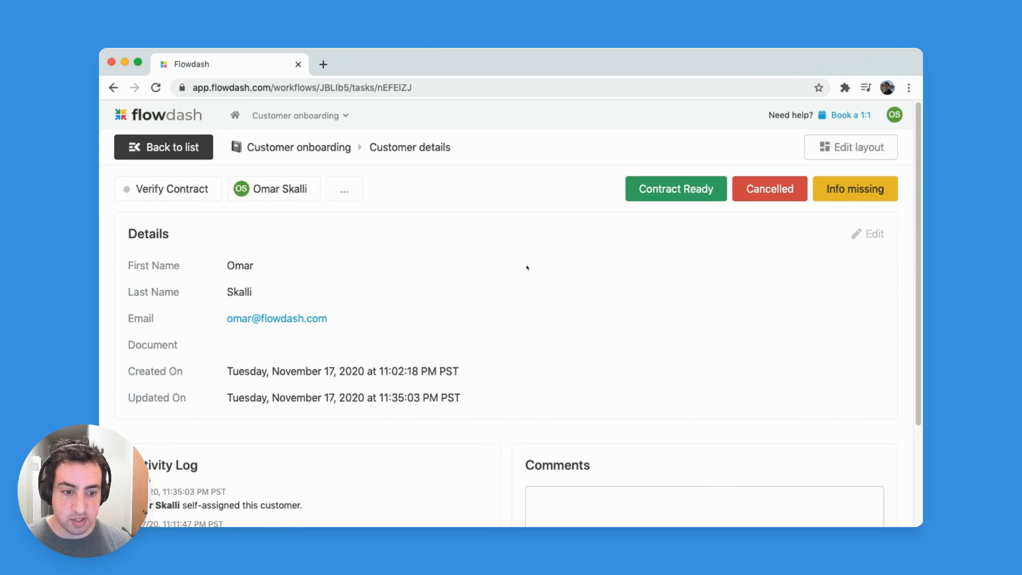
Step: Try out a teammate mention with "@" in the customer's comment box and clear the text
scroll(527, 267, down, 5)
click(613, 419)
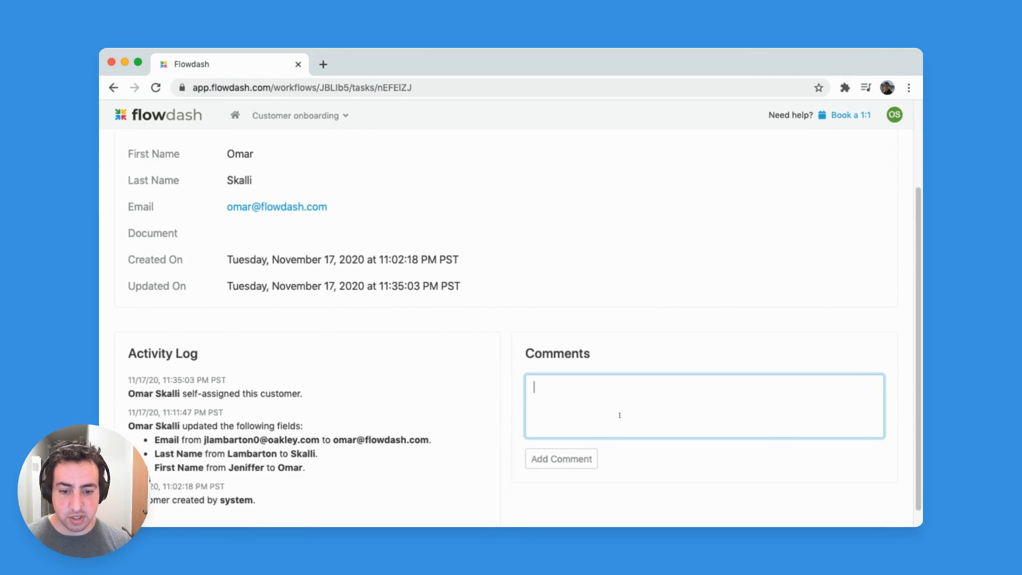
text(@)
key(Escape)
click(472, 360)
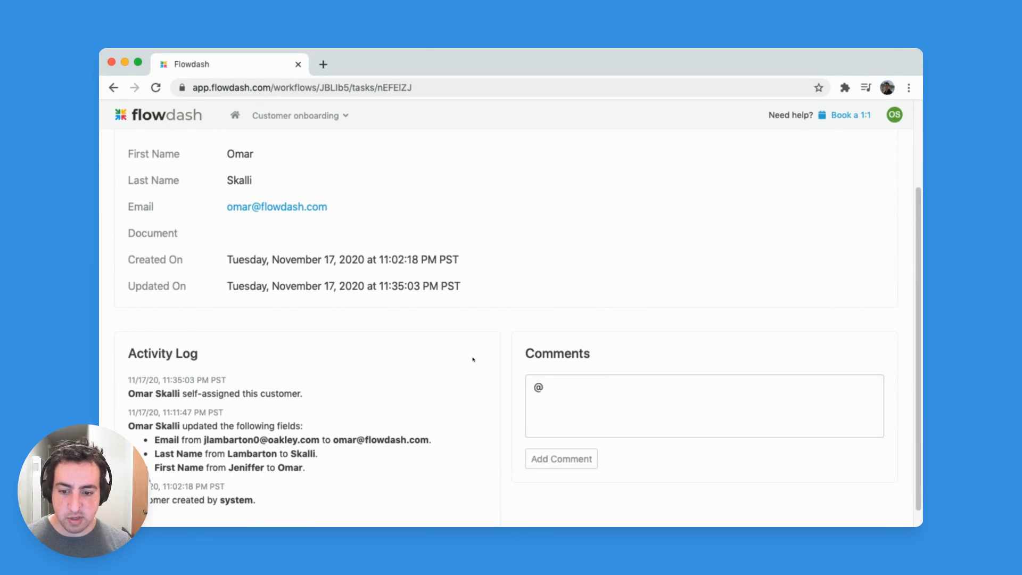
click(568, 424)
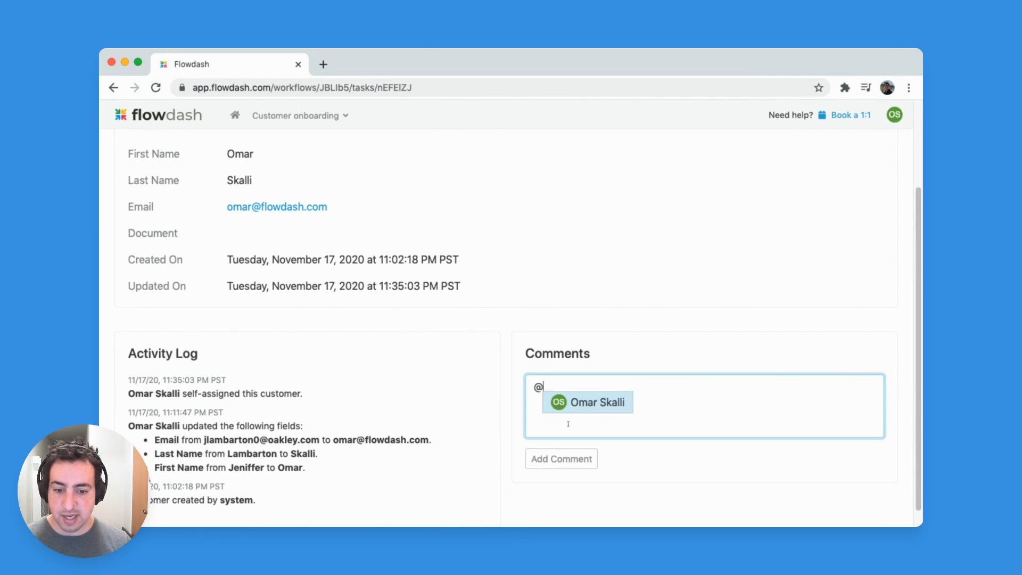
key(BackSpace)
click(508, 410)
scroll(493, 404, up, 3)
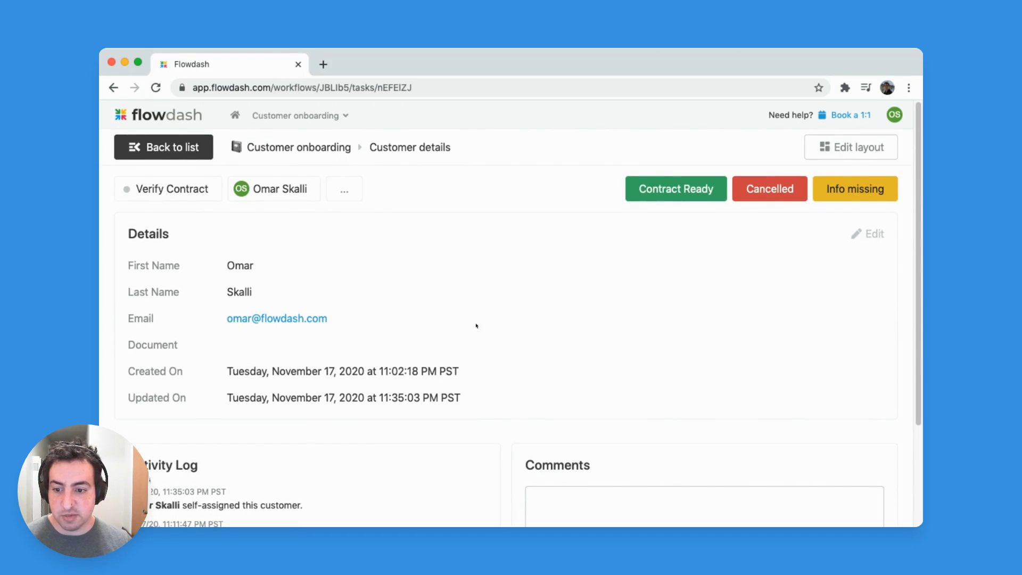
Step: Upload Signed Agreement.pdf to the customer's Document field and save the details
click(873, 234)
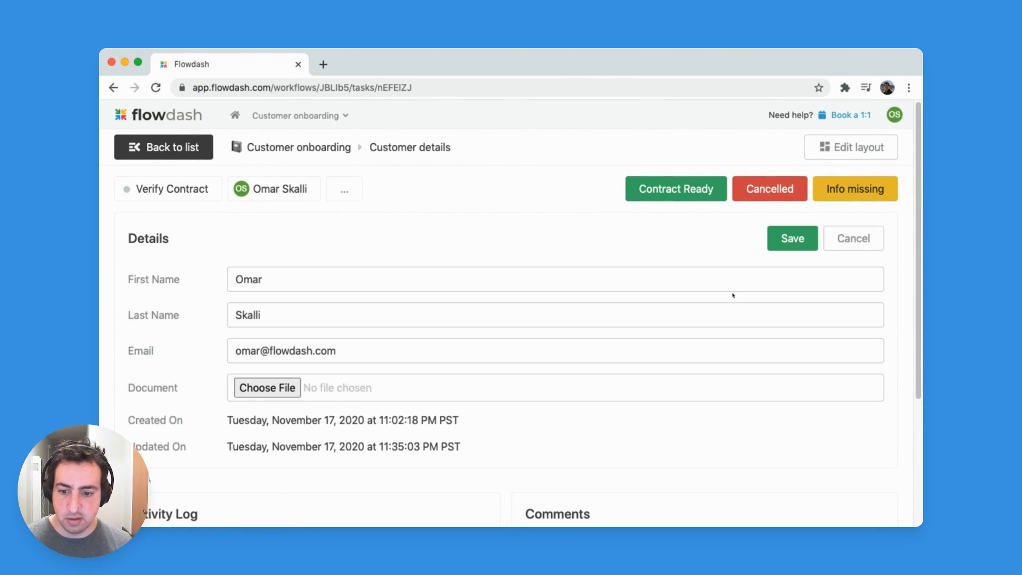
click(289, 397)
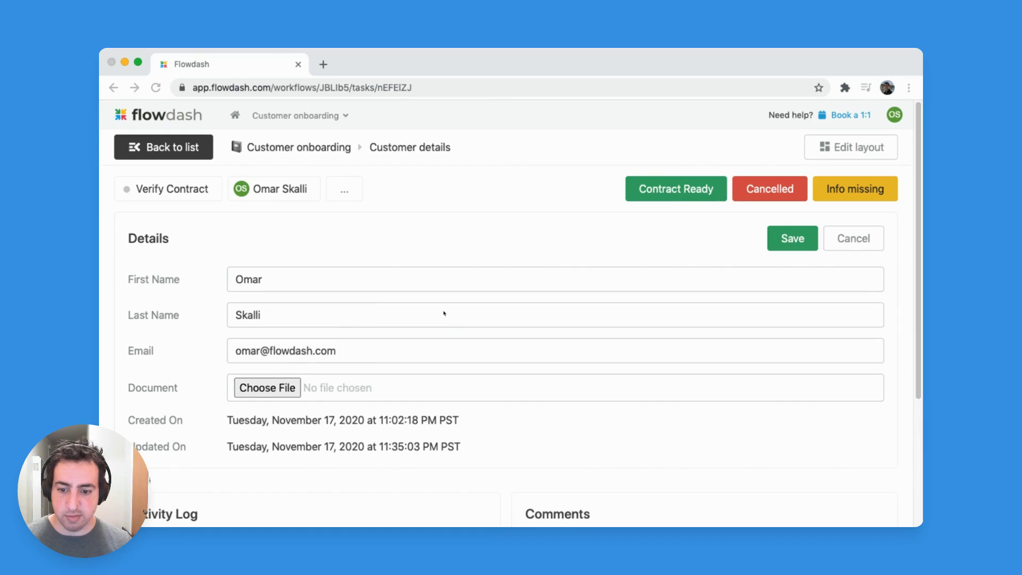
key(Return)
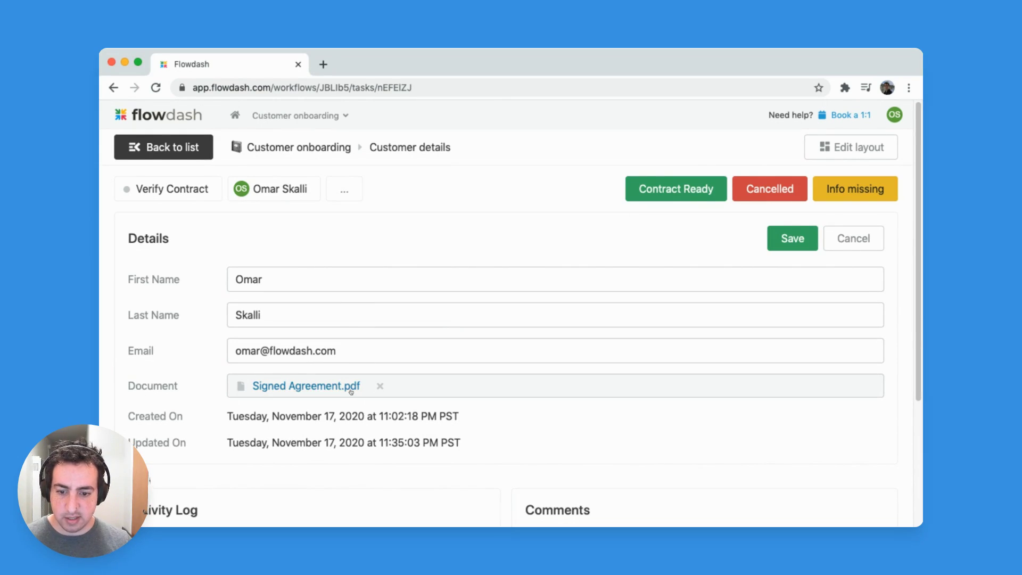
click(792, 238)
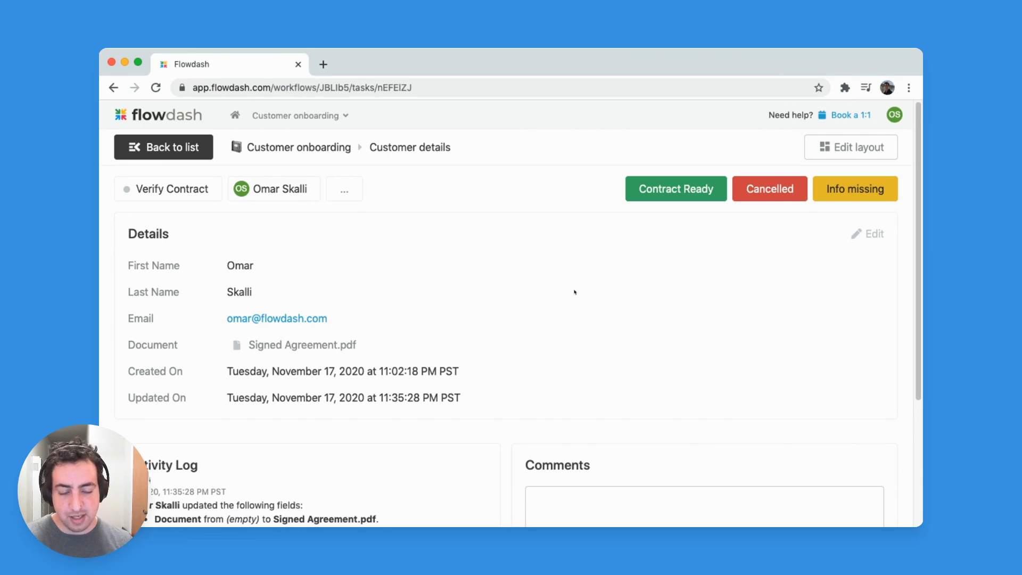
Step: Change the customer details layout to two full-height columns and add a File Preview block to the empty column
click(862, 147)
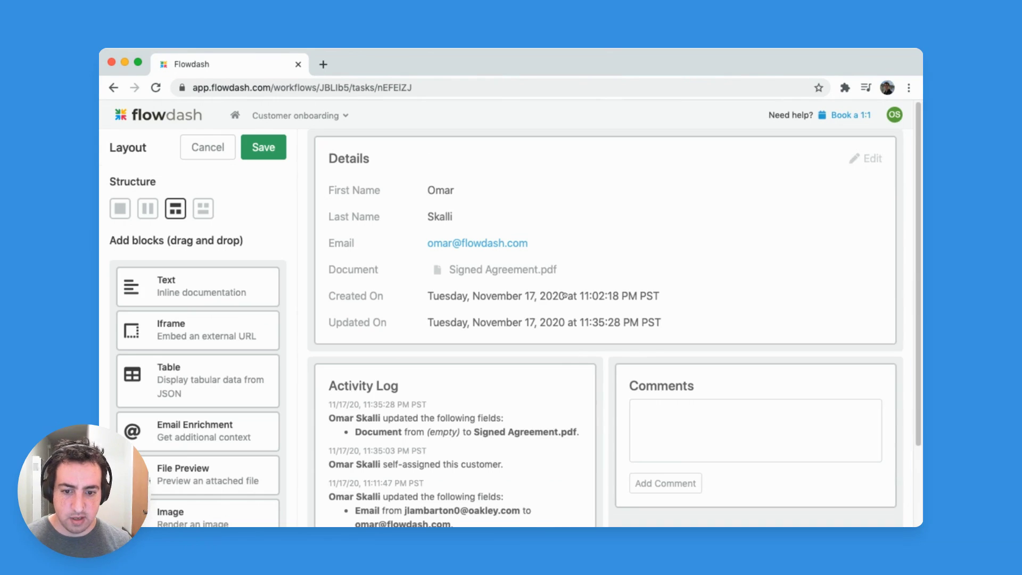
click(144, 209)
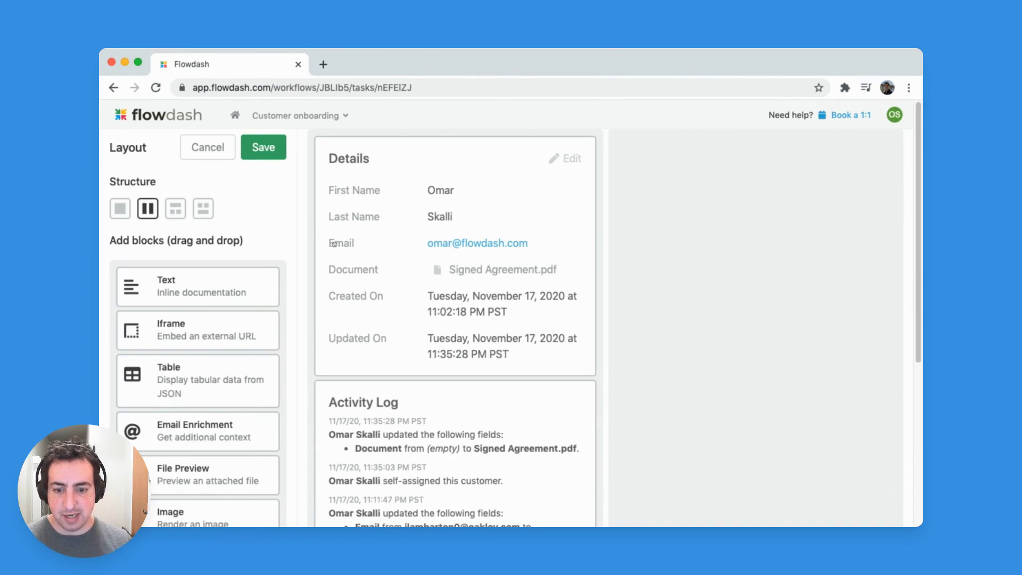
drag(193, 474, 724, 192)
click(724, 192)
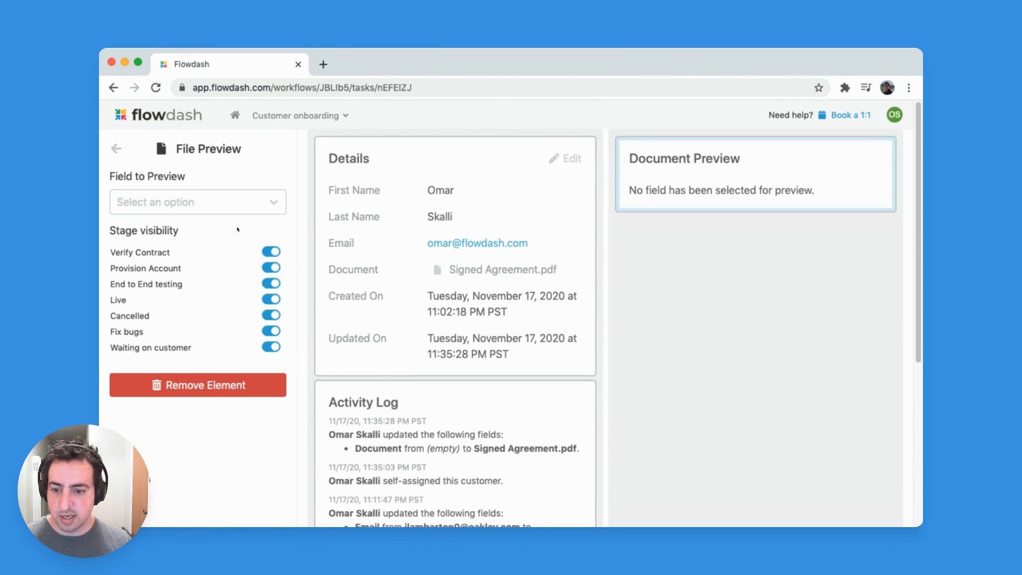
Step: Set the File Preview block to preview the Document field and make it visible only in the Verify Contract stage
click(233, 205)
click(221, 235)
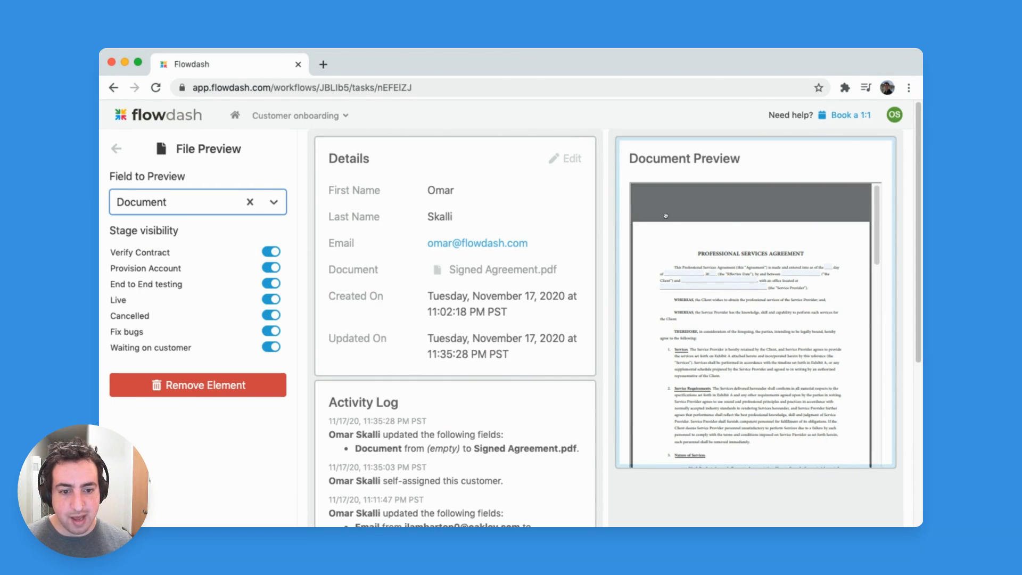
click(271, 268)
click(270, 283)
click(272, 299)
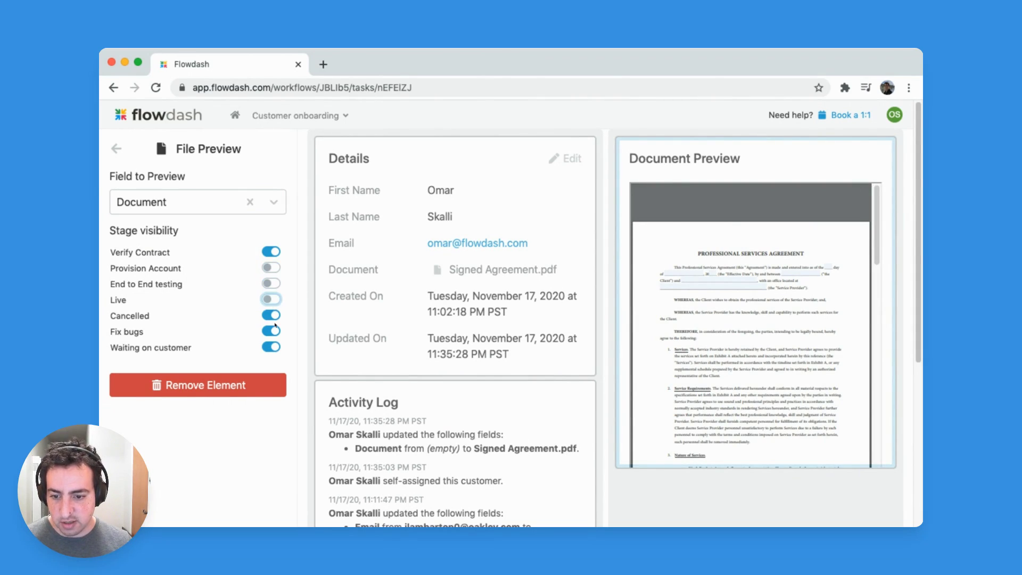
click(270, 315)
click(271, 331)
click(268, 347)
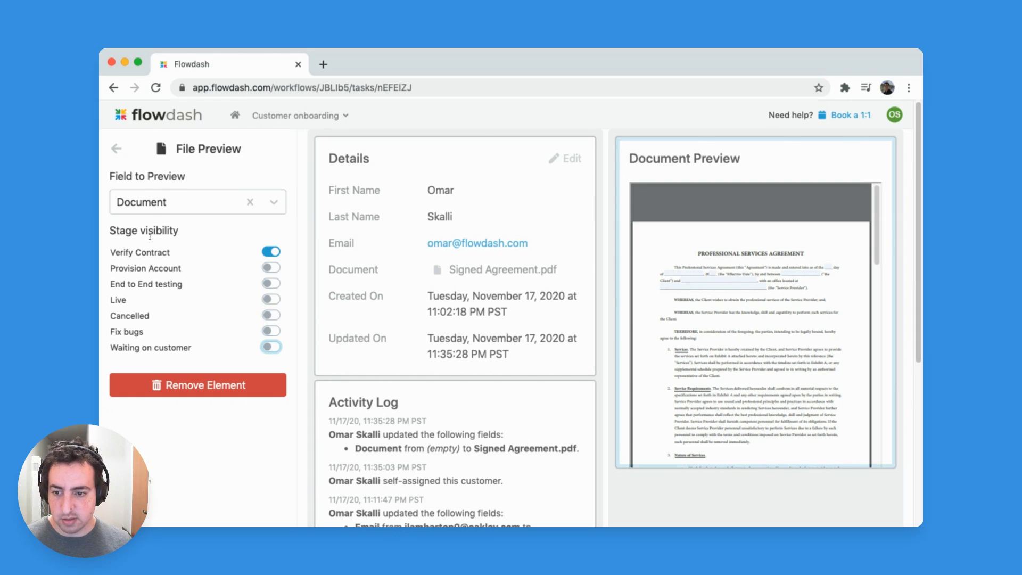
click(116, 149)
Step: Move Comments and Activity Log into the column below Document Preview, with Comments above Activity Log, and save the layout
scroll(460, 379, down, 5)
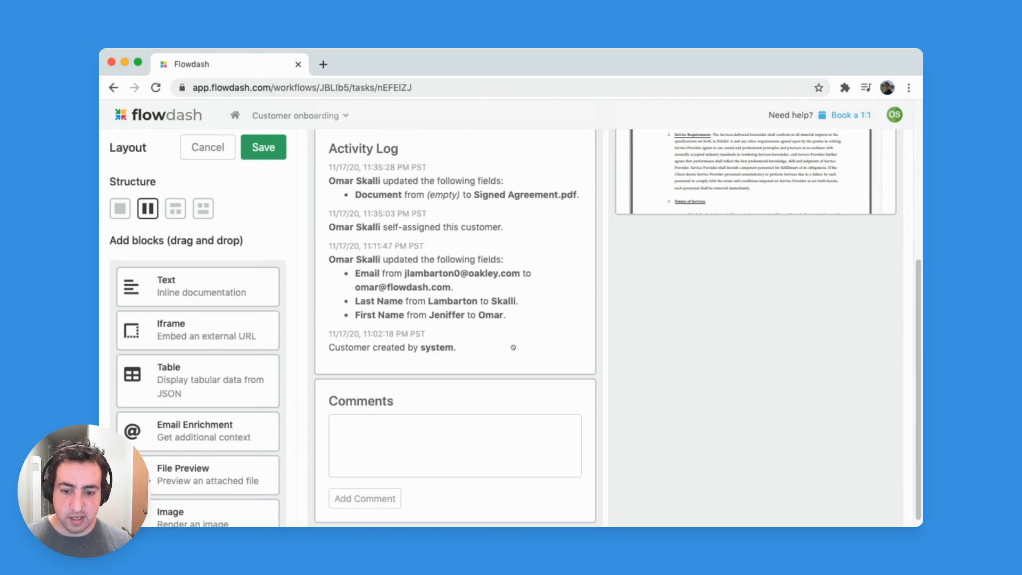
drag(460, 378, 745, 234)
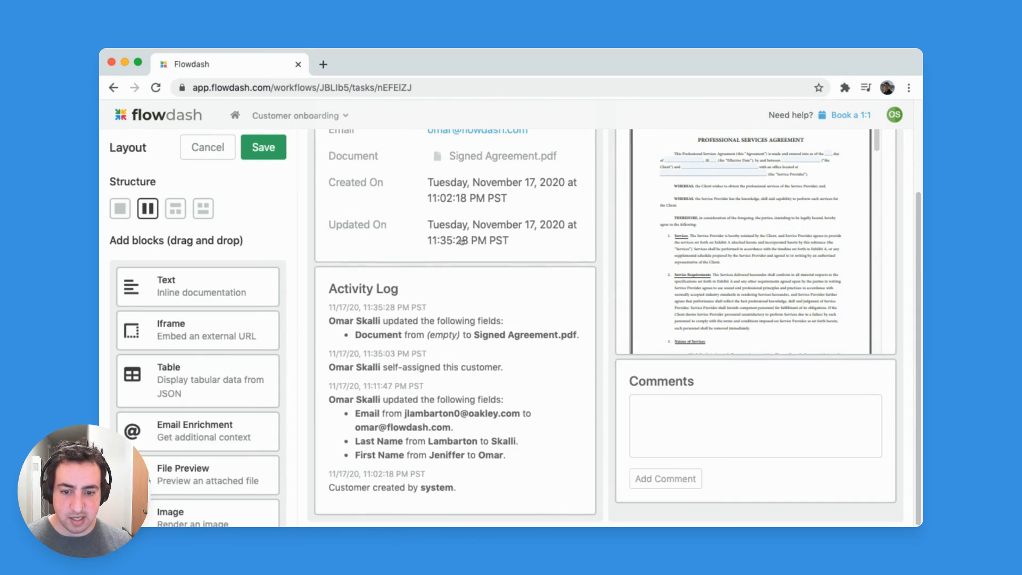
drag(479, 348, 748, 455)
scroll(749, 453, down, 3)
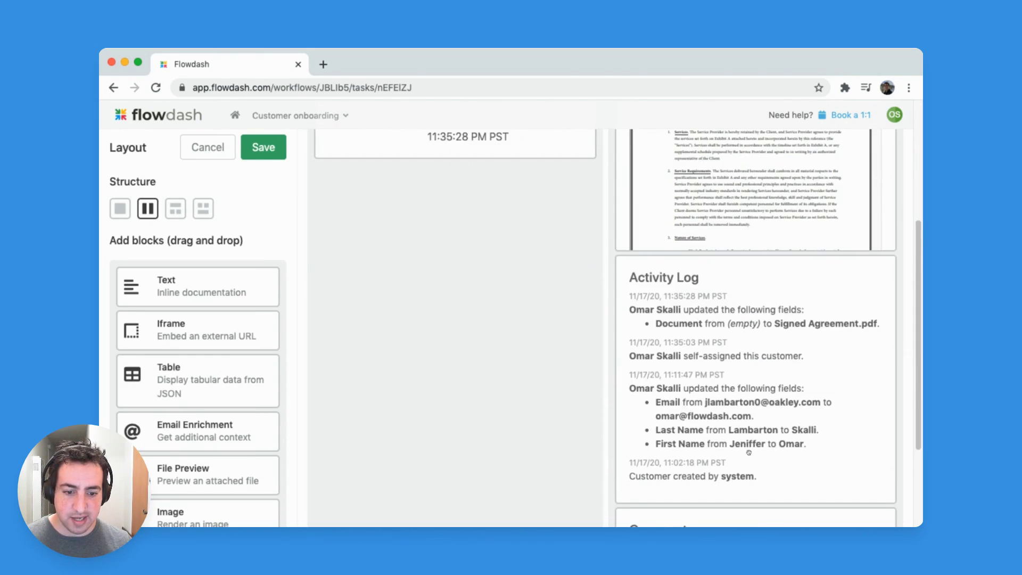
drag(753, 490, 753, 301)
scroll(436, 264, up, 5)
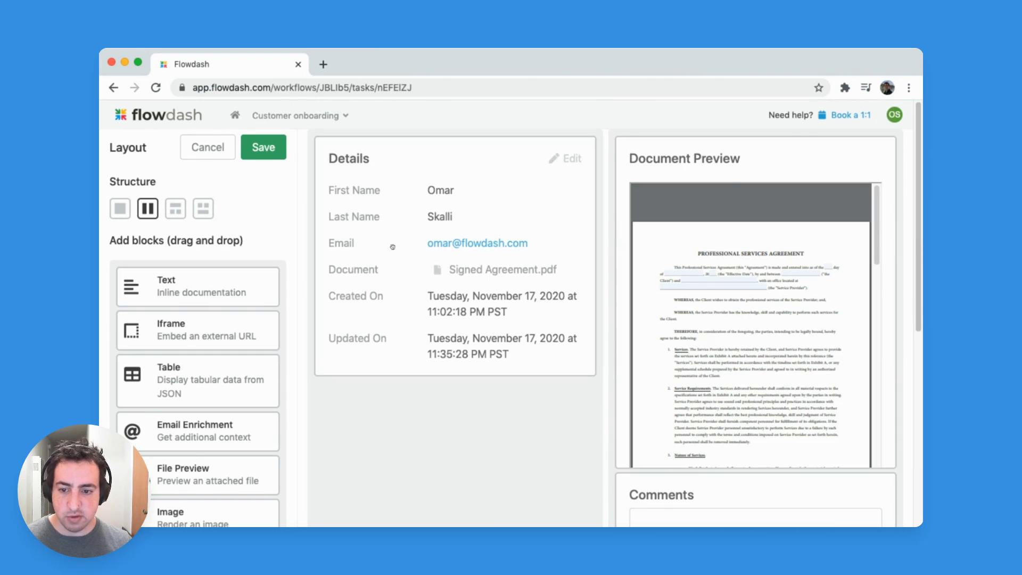
click(235, 150)
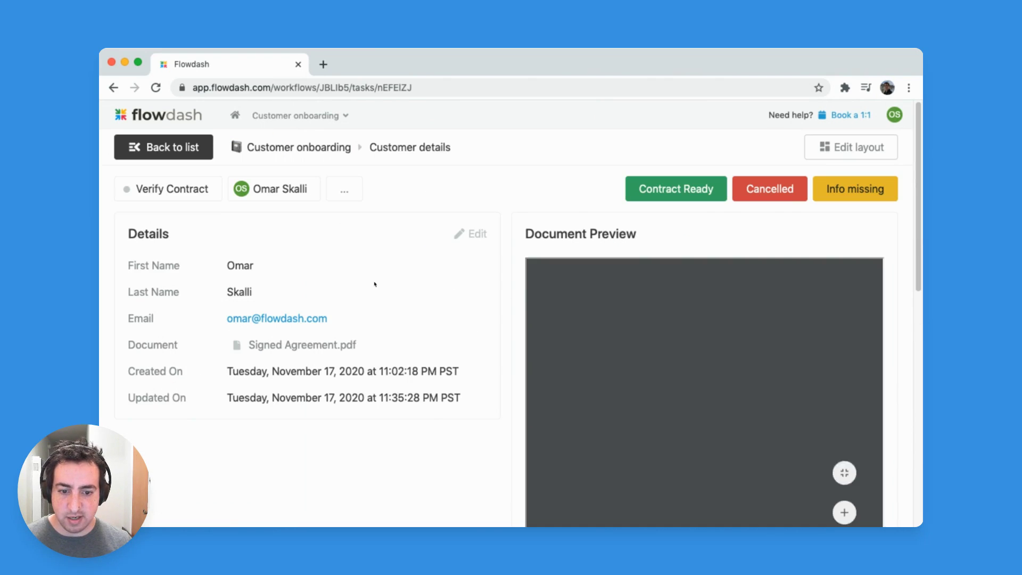
Step: Look through the previewed agreement and advance the customer to Live using the Contract Ready, Account Ready and No issues actions
scroll(655, 373, down, 10)
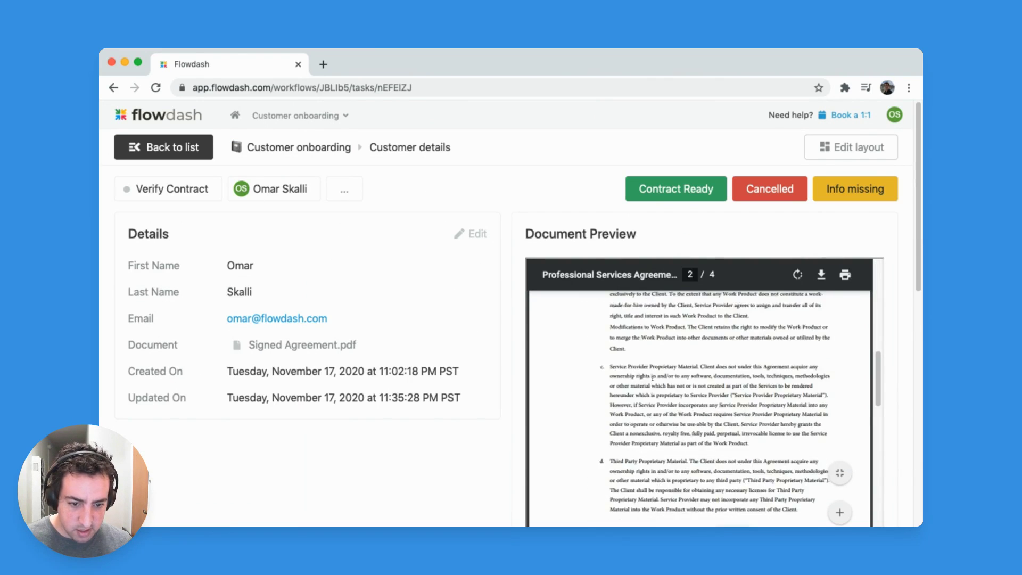
scroll(639, 373, down, 5)
scroll(639, 347, up, 15)
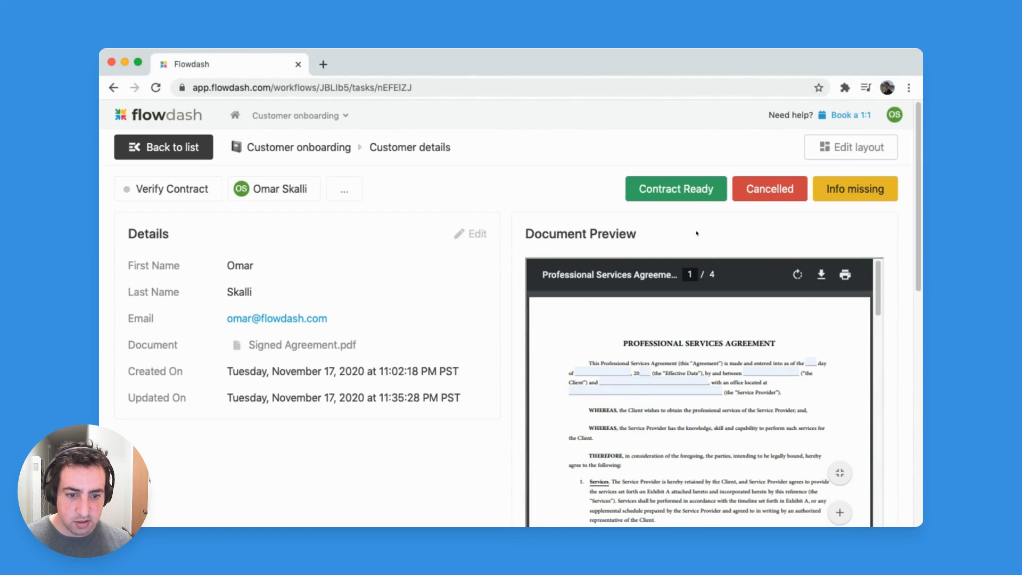
click(685, 196)
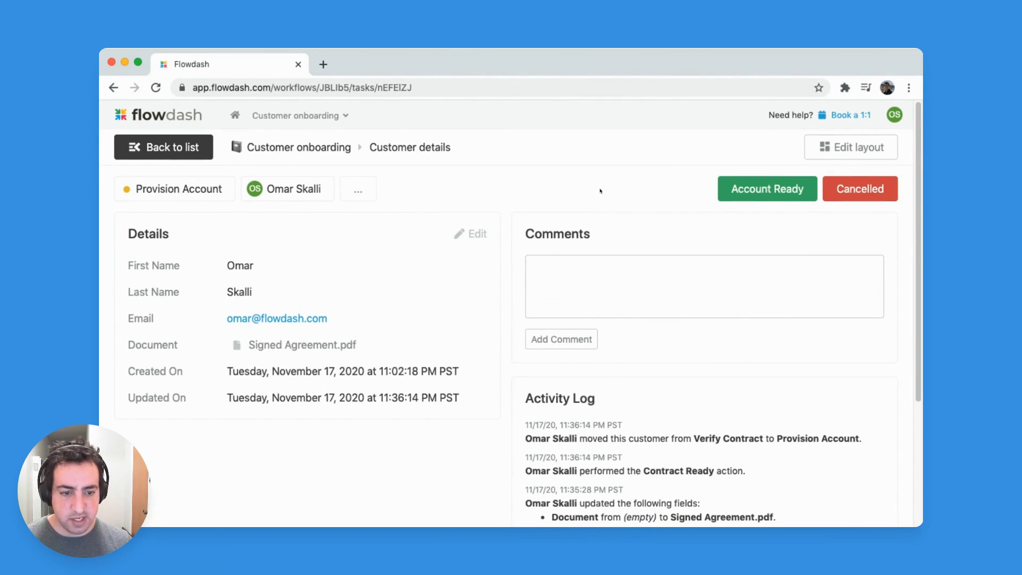
click(743, 192)
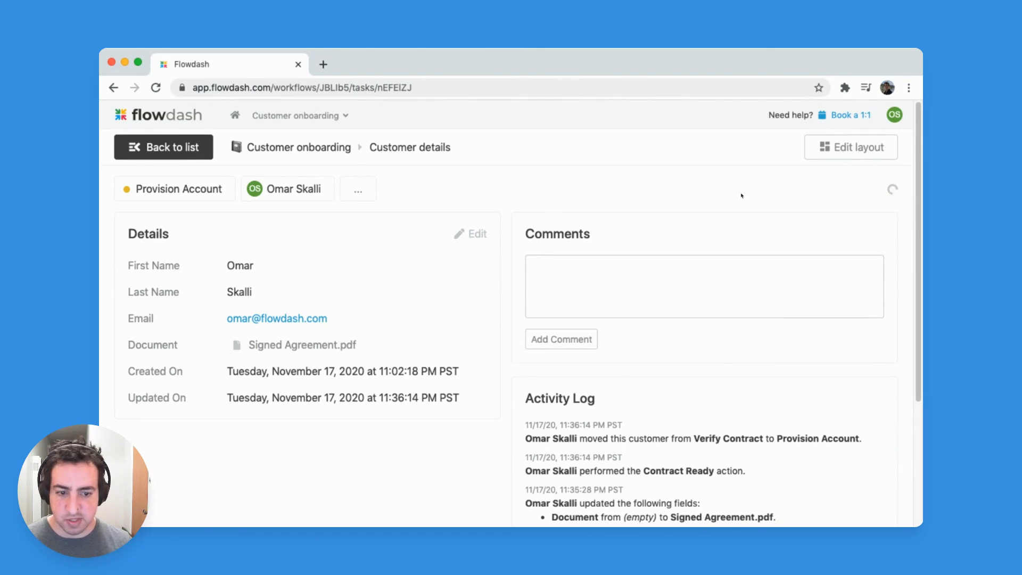
click(716, 198)
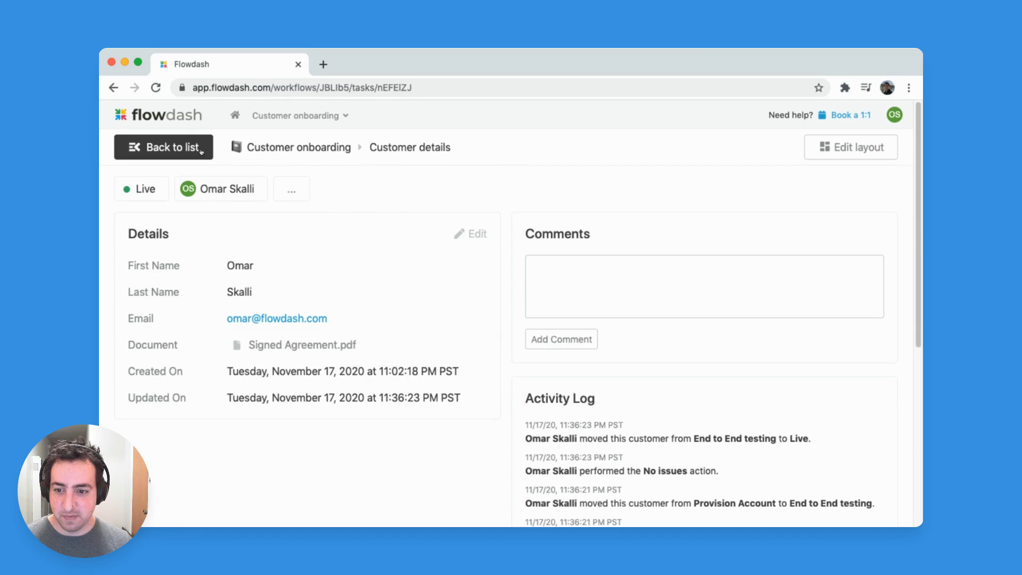
Step: View the customer list filtered to the Live stage and go back to the workflows dashboard
click(196, 147)
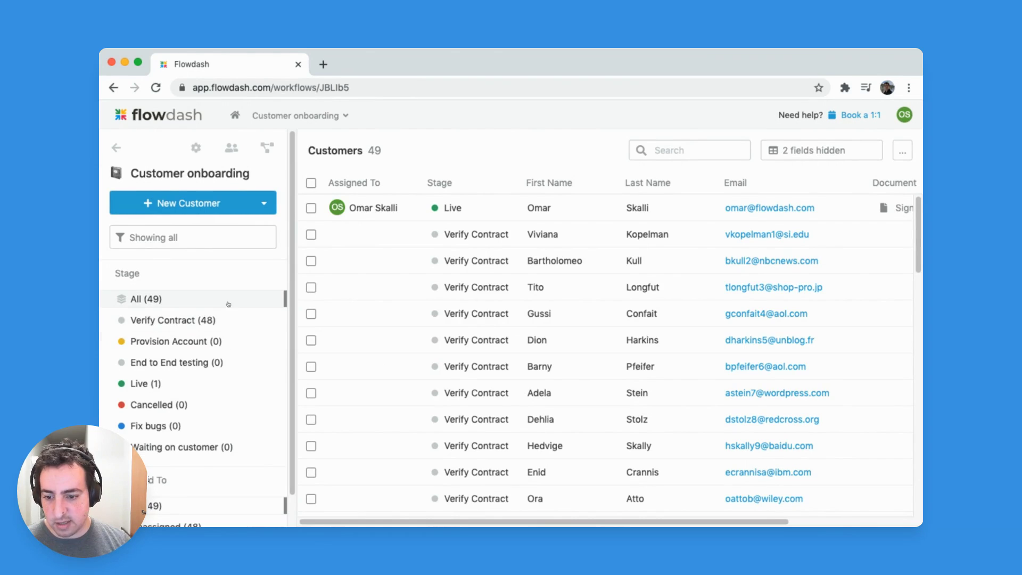
click(222, 389)
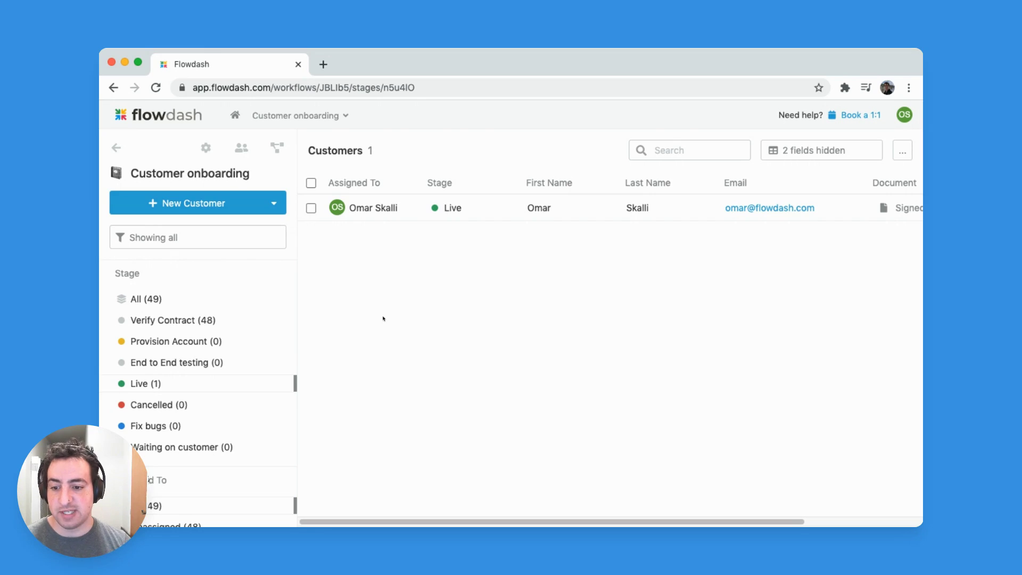
click(116, 148)
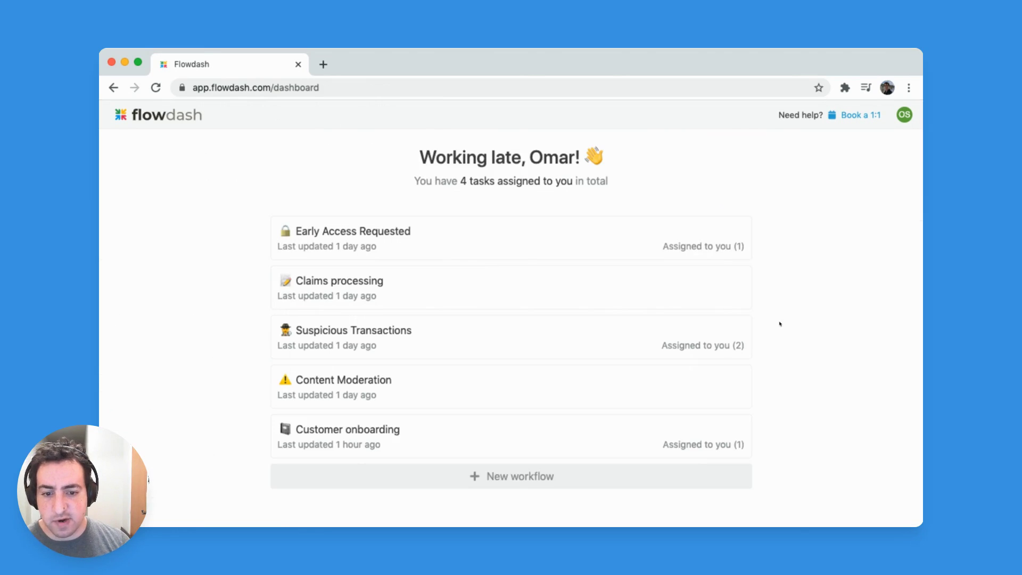